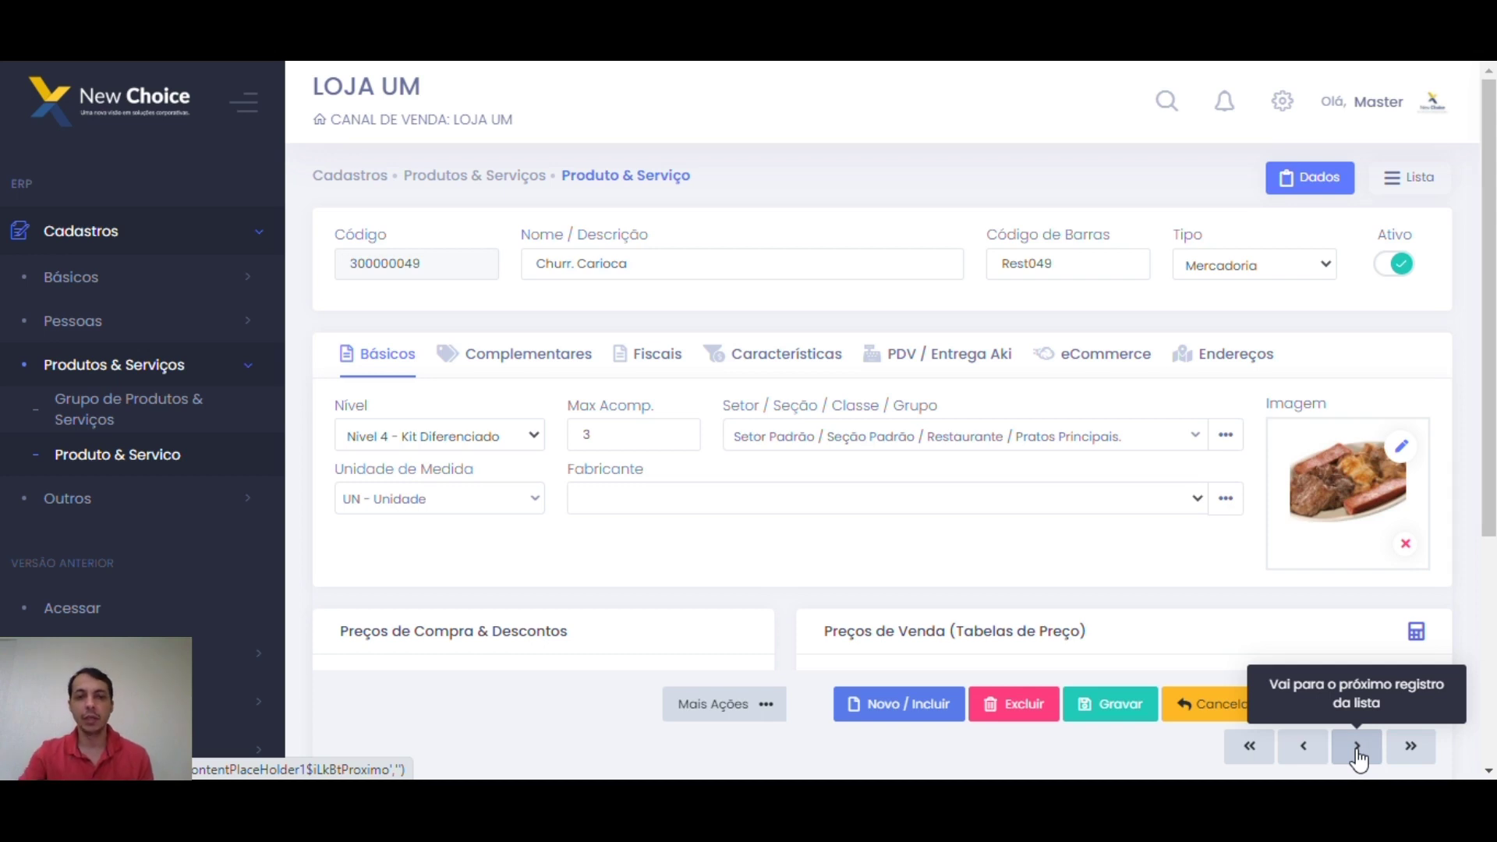
Step: Set the level of the product Churr. Carioca to Nivel 2 - Kit
left_click_drag(846, 263, 547, 258)
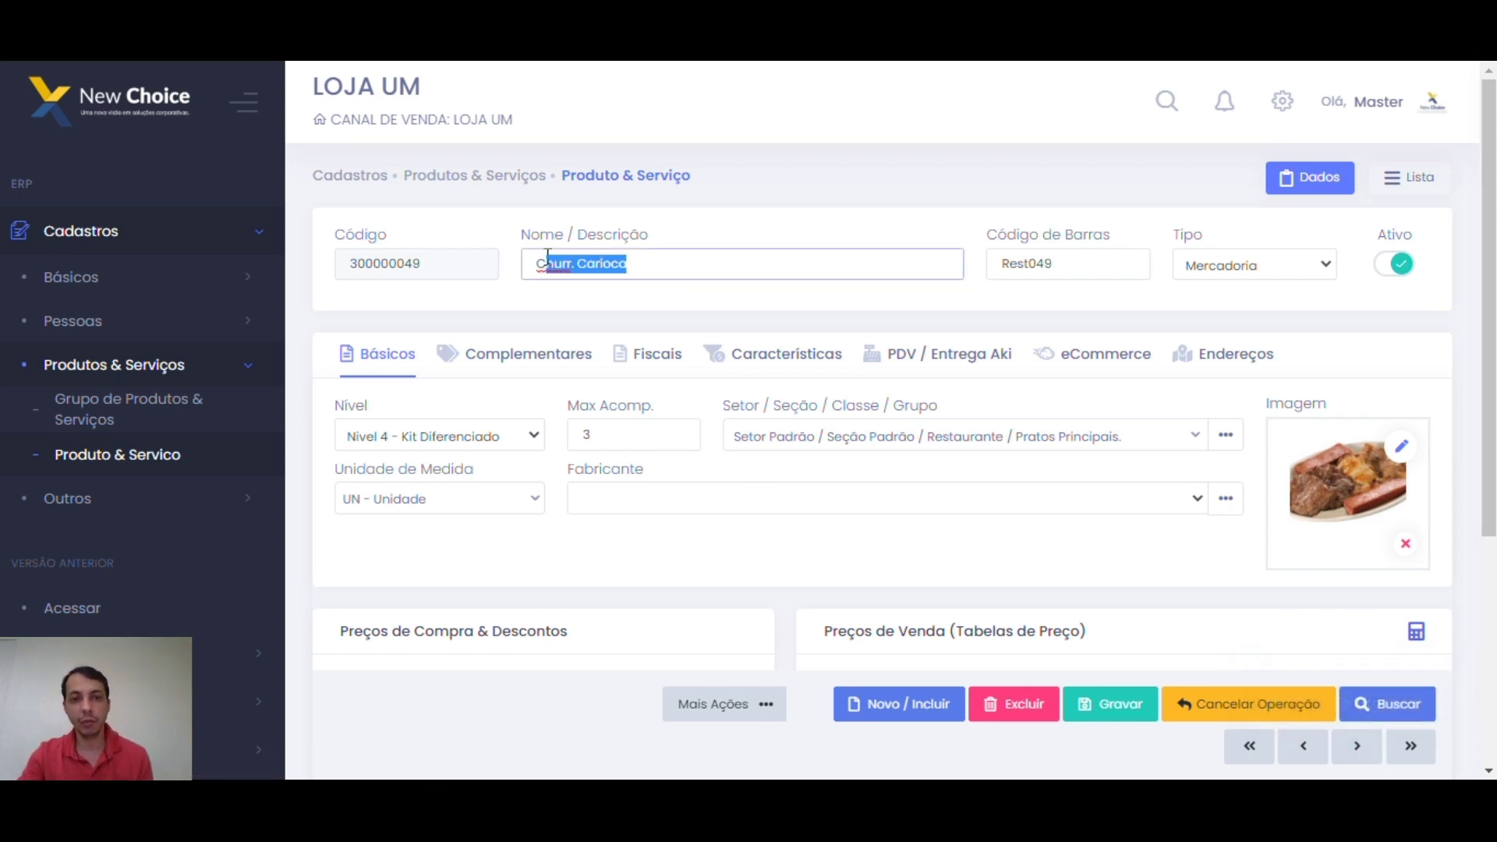
left_click(668, 308)
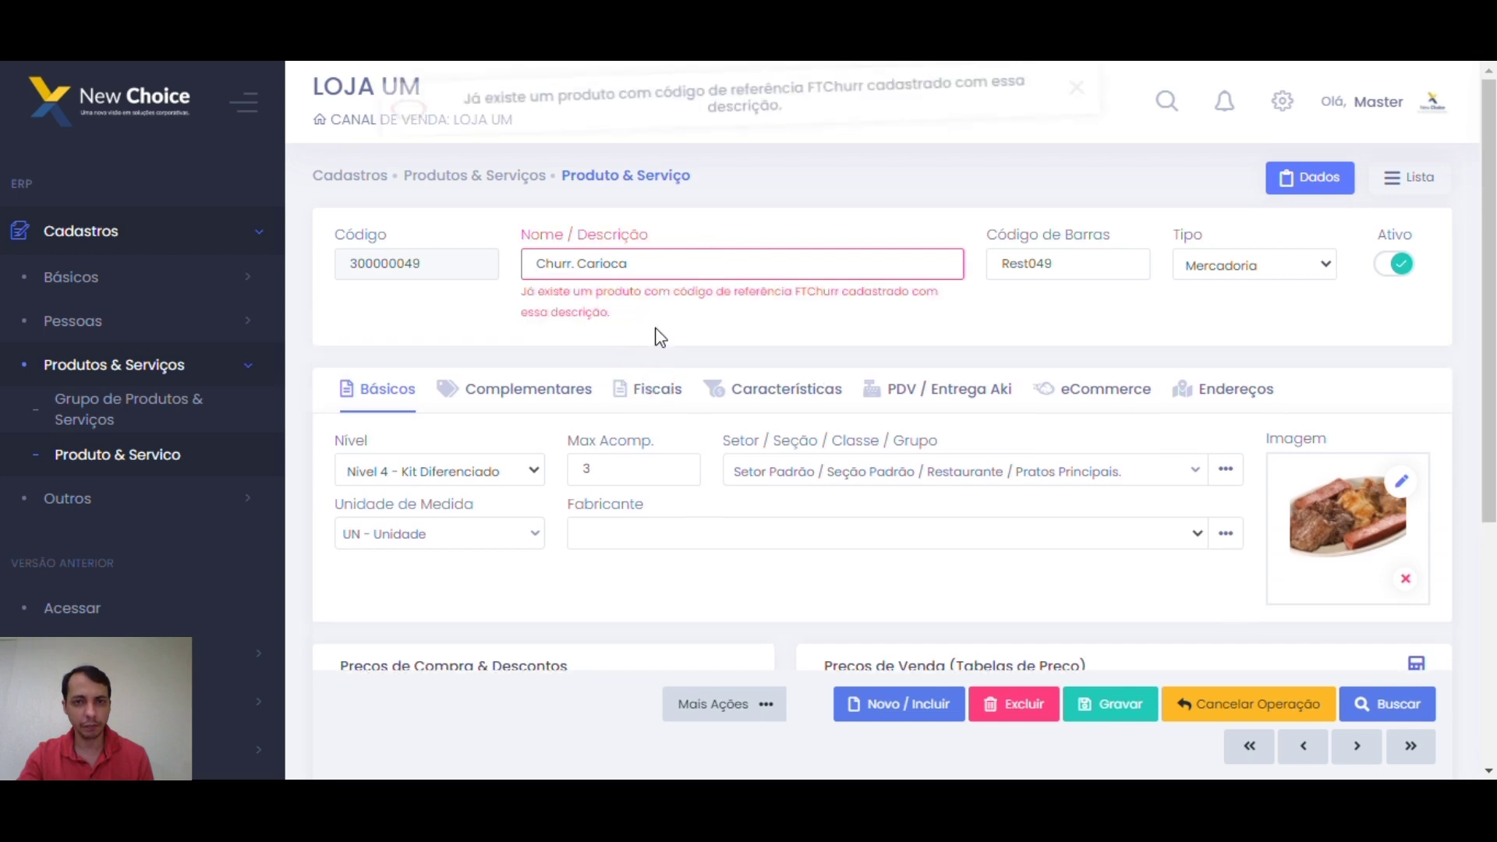
left_click(521, 471)
left_click(451, 531)
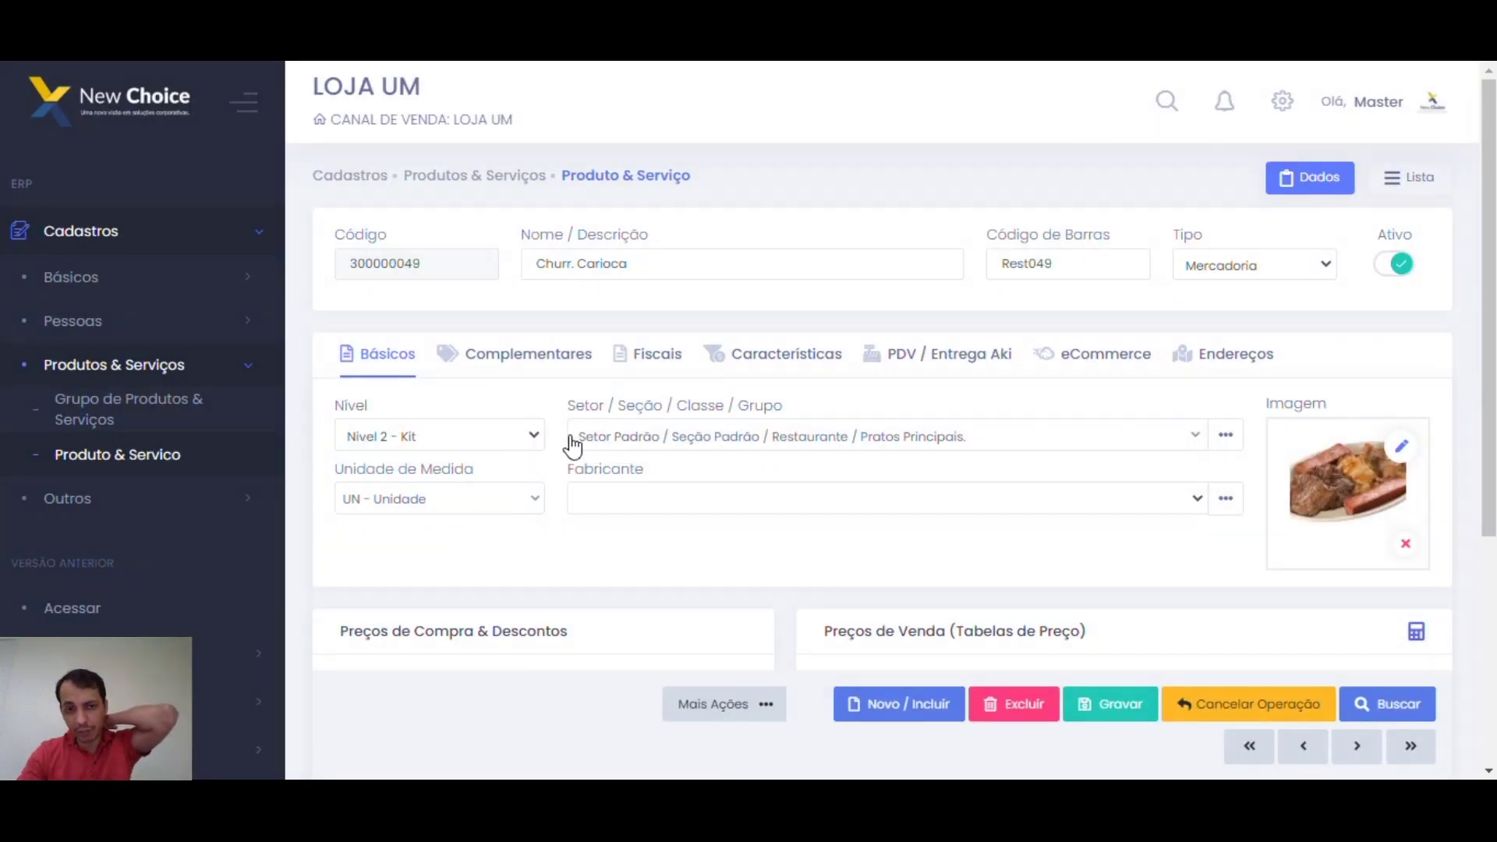
Step: Set the product's level to Nivel 4 - Kit Diferenciado and select its maximum accompaniments value
left_click(530, 441)
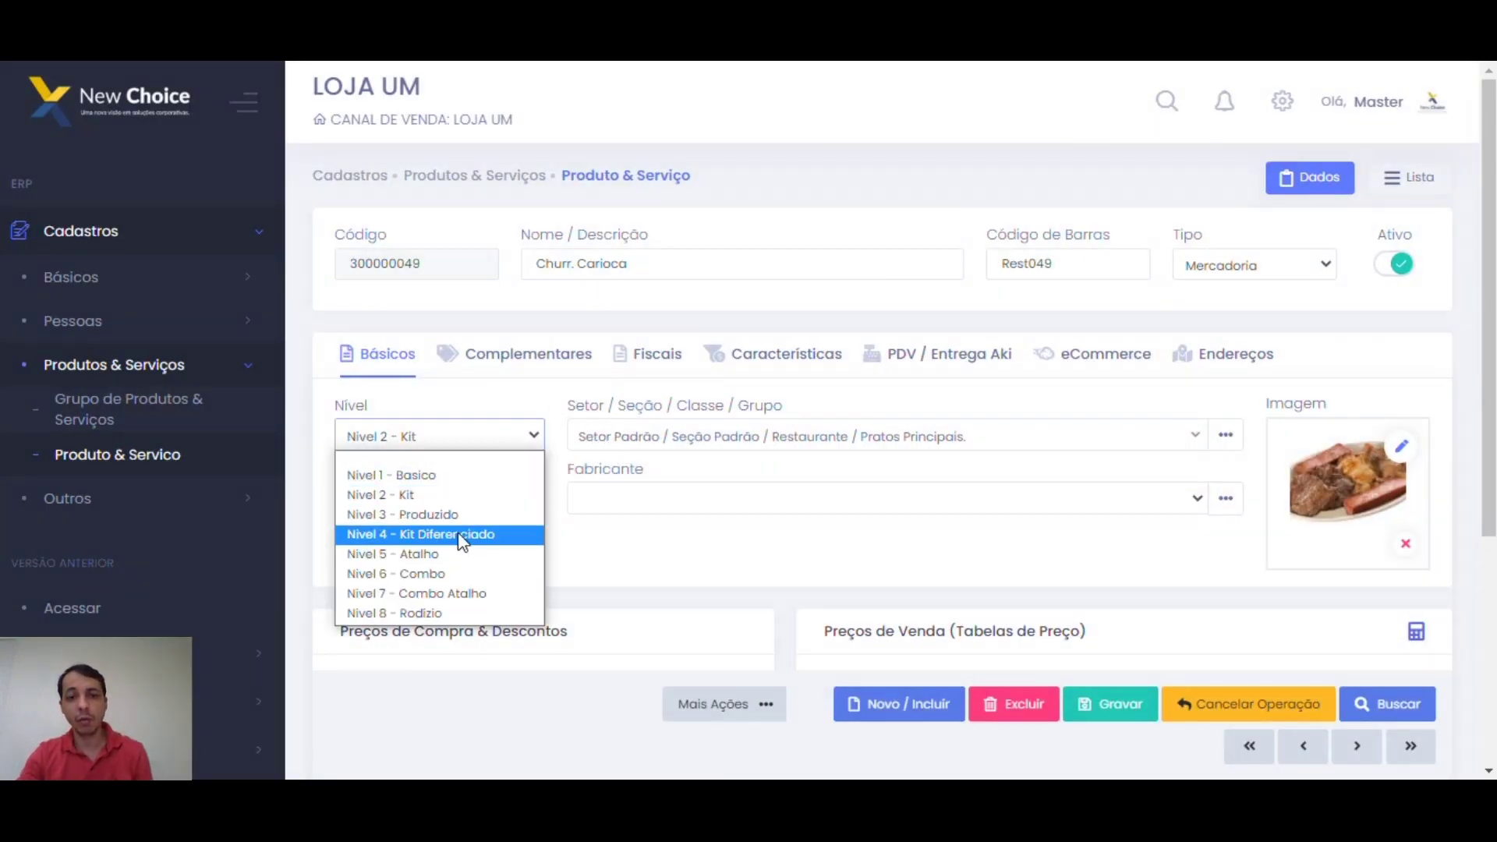
left_click(459, 533)
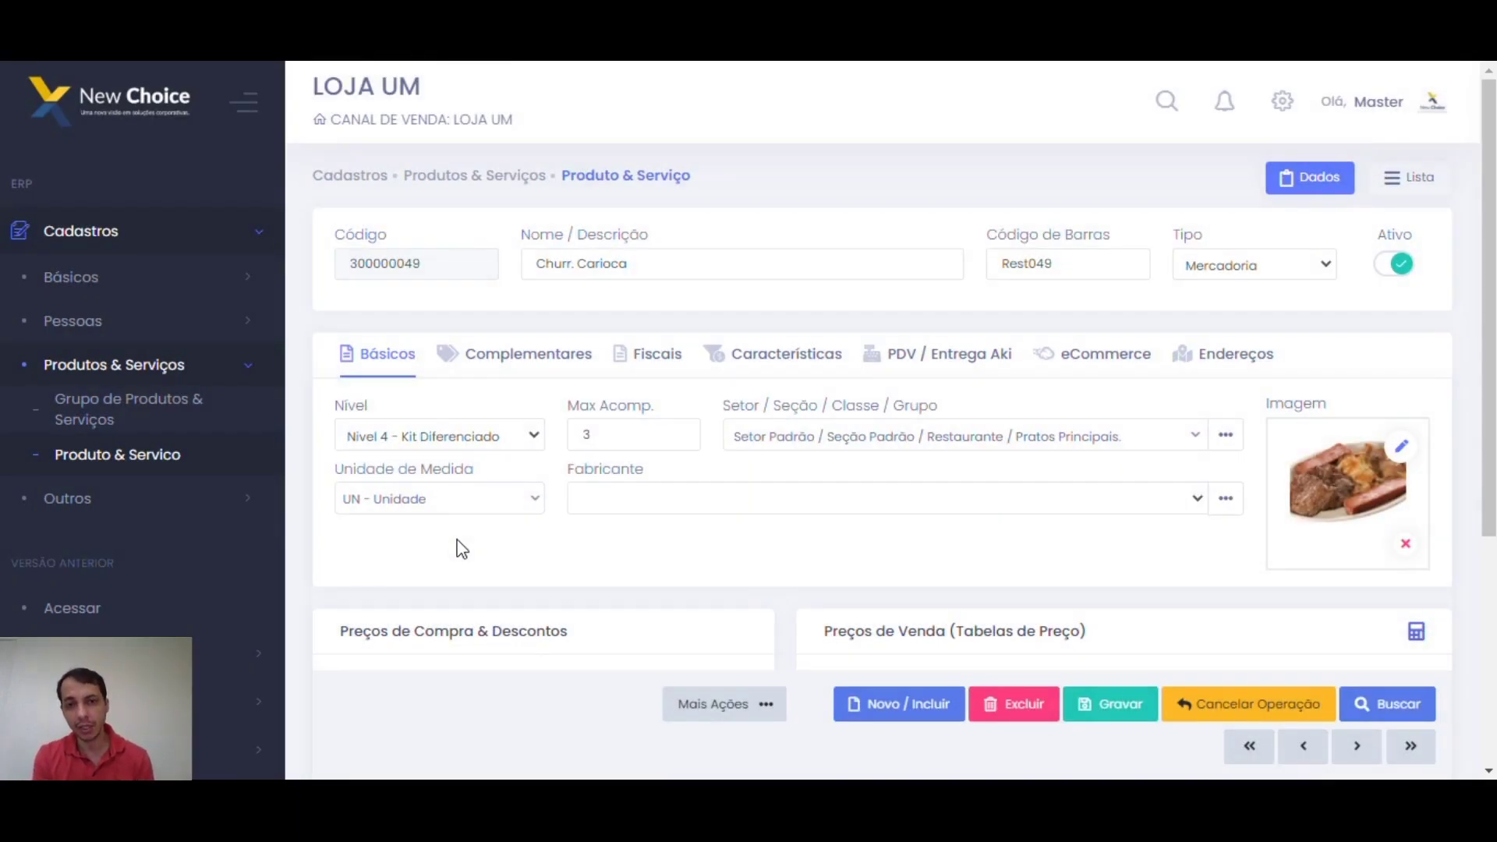
left_click(660, 433)
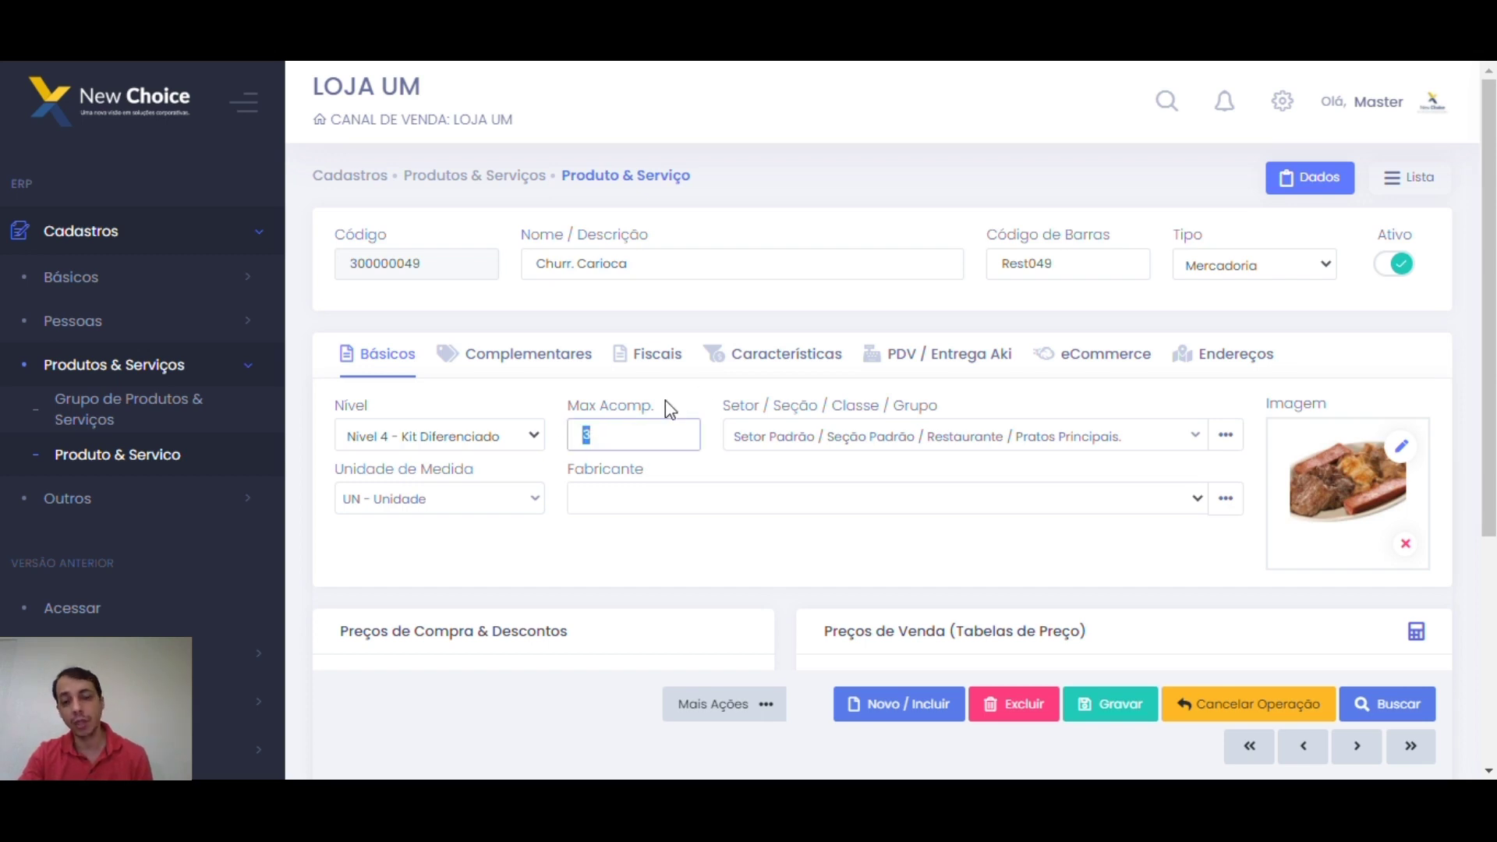
Step: Open the product's Componentes / Ficha Técnica and review the accompaniments listed as components
left_click(726, 716)
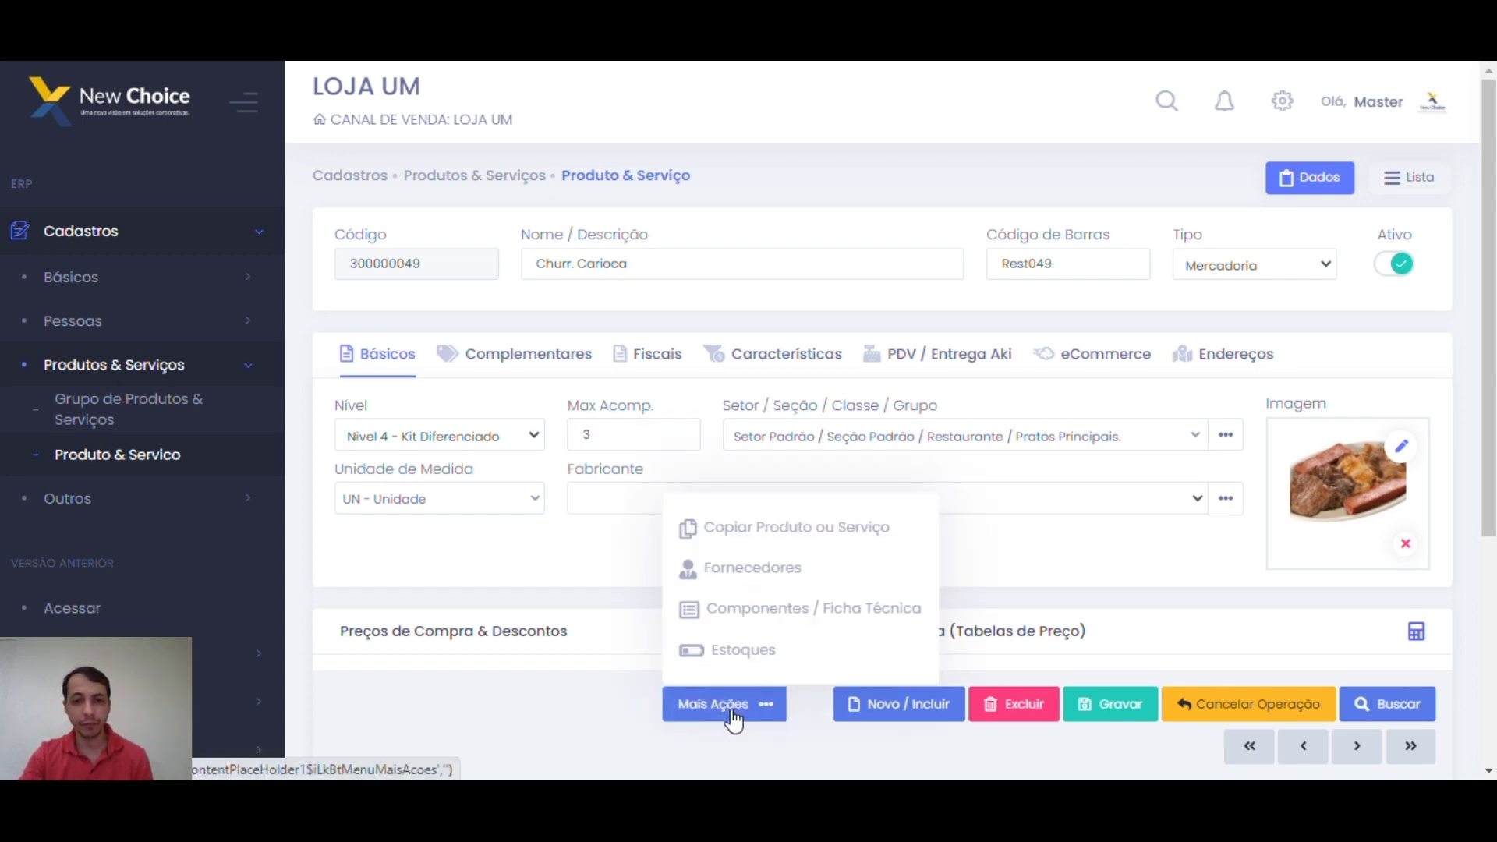
left_click(747, 609)
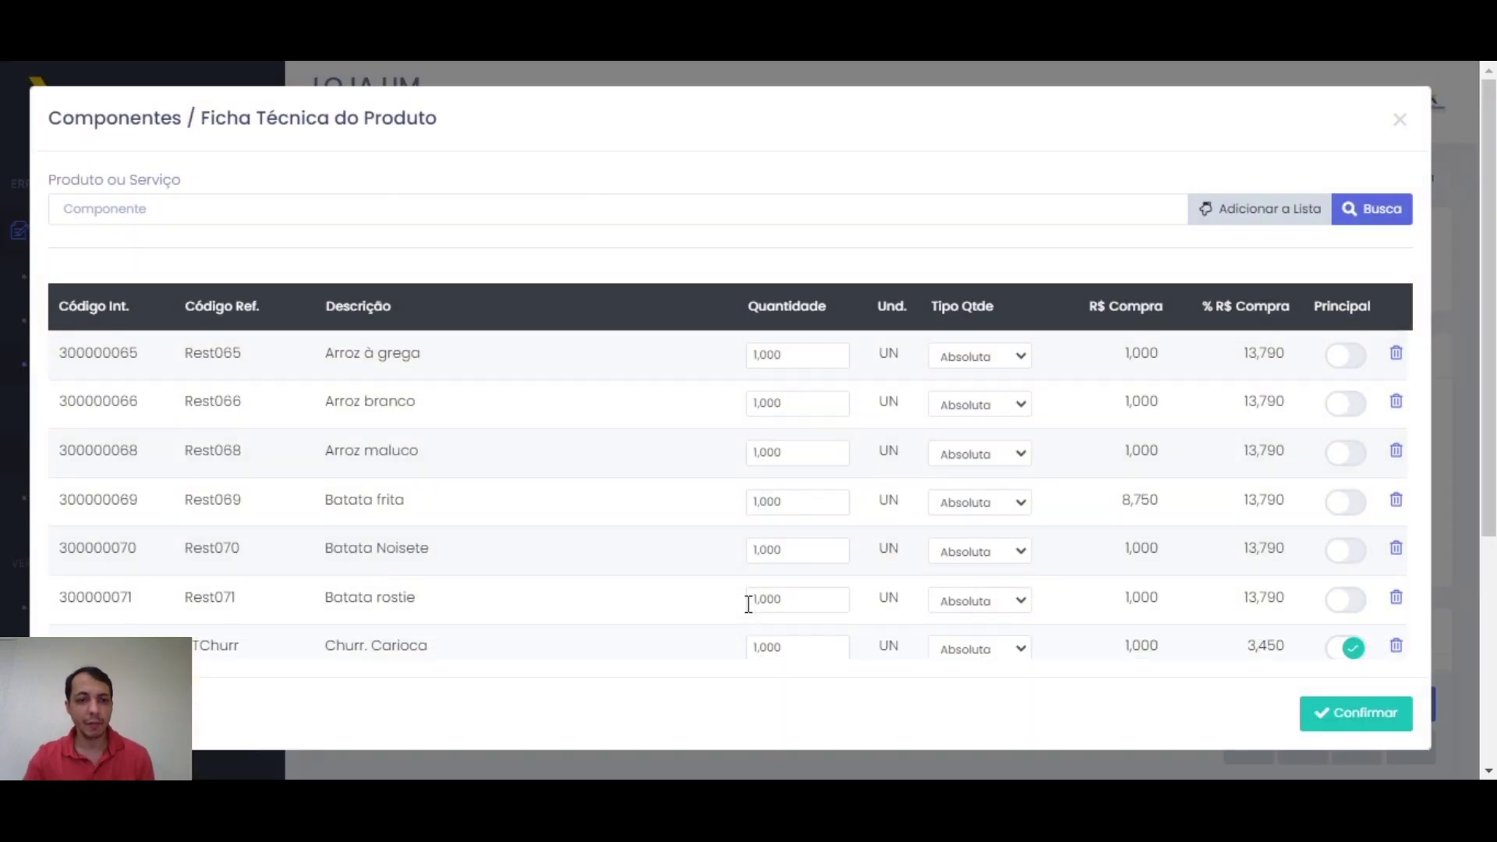
scroll(768, 372, "down", 1)
scroll(669, 436, "up", 1)
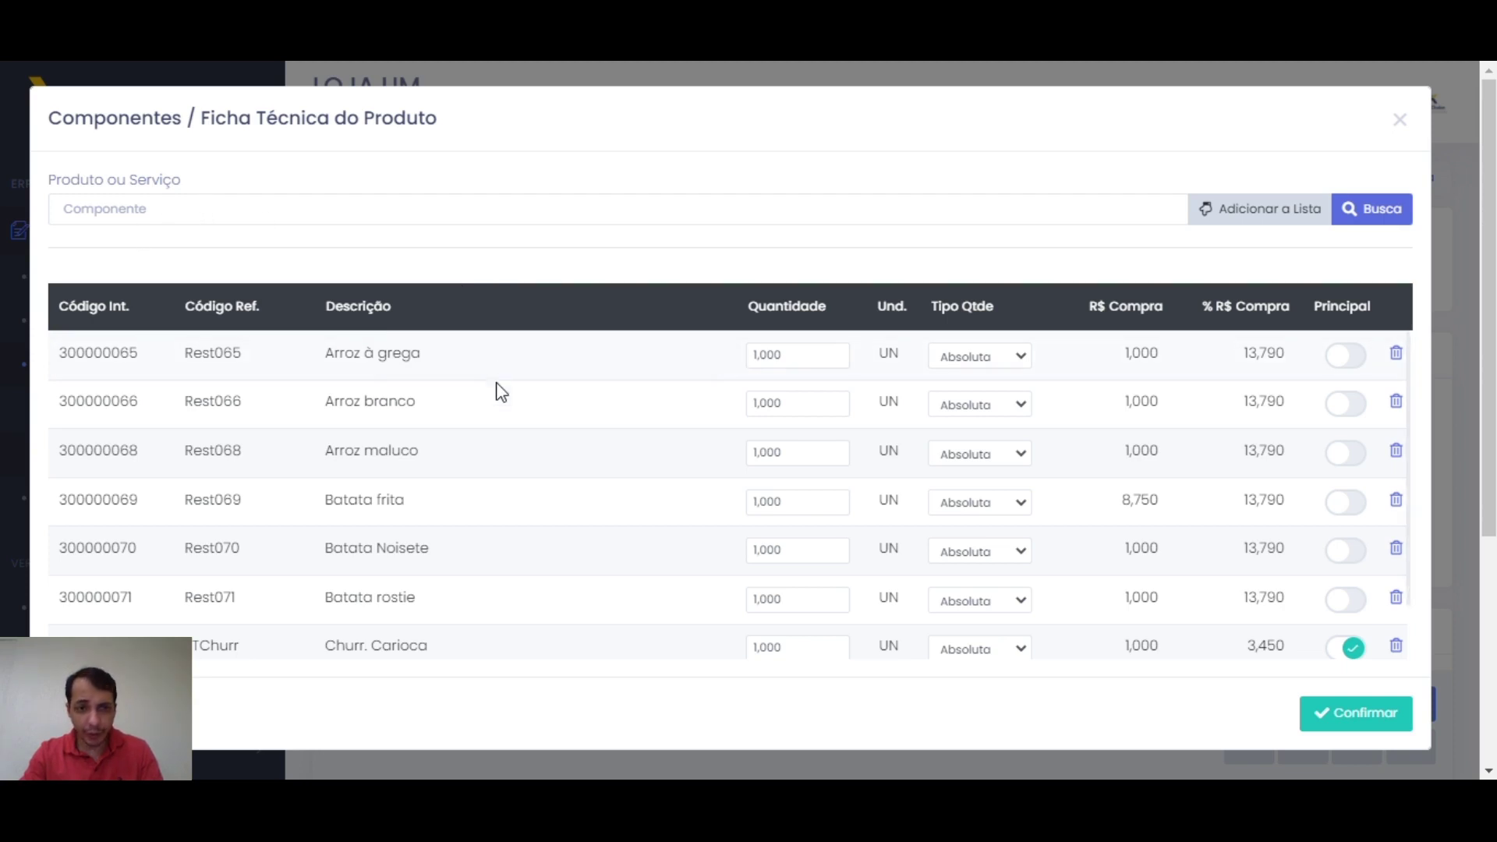
scroll(507, 455, "down", 1)
scroll(503, 538, "up", 1)
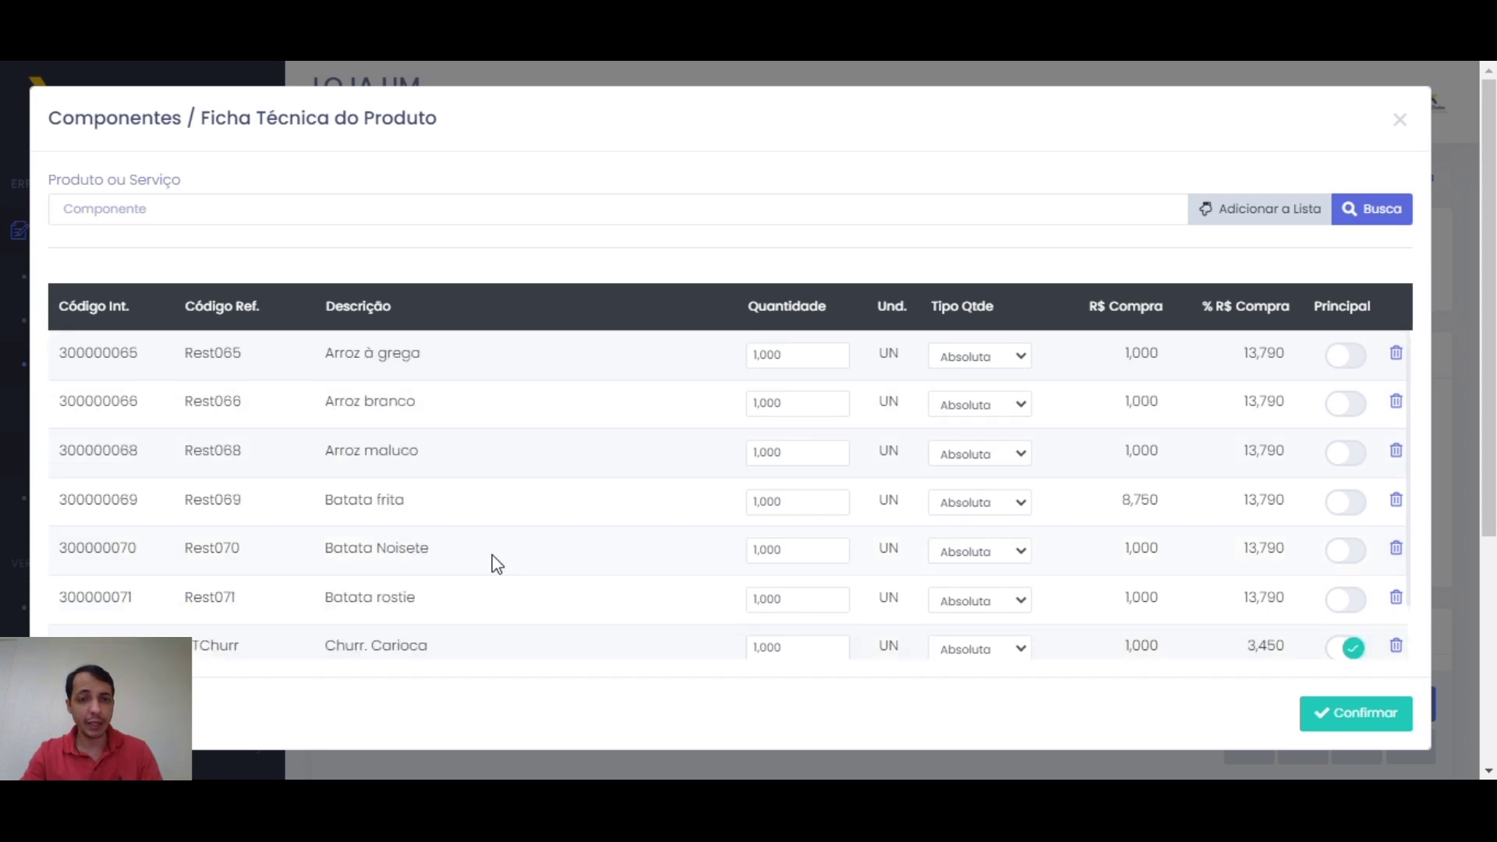
left_click_drag(342, 354, 492, 468)
left_click(488, 468)
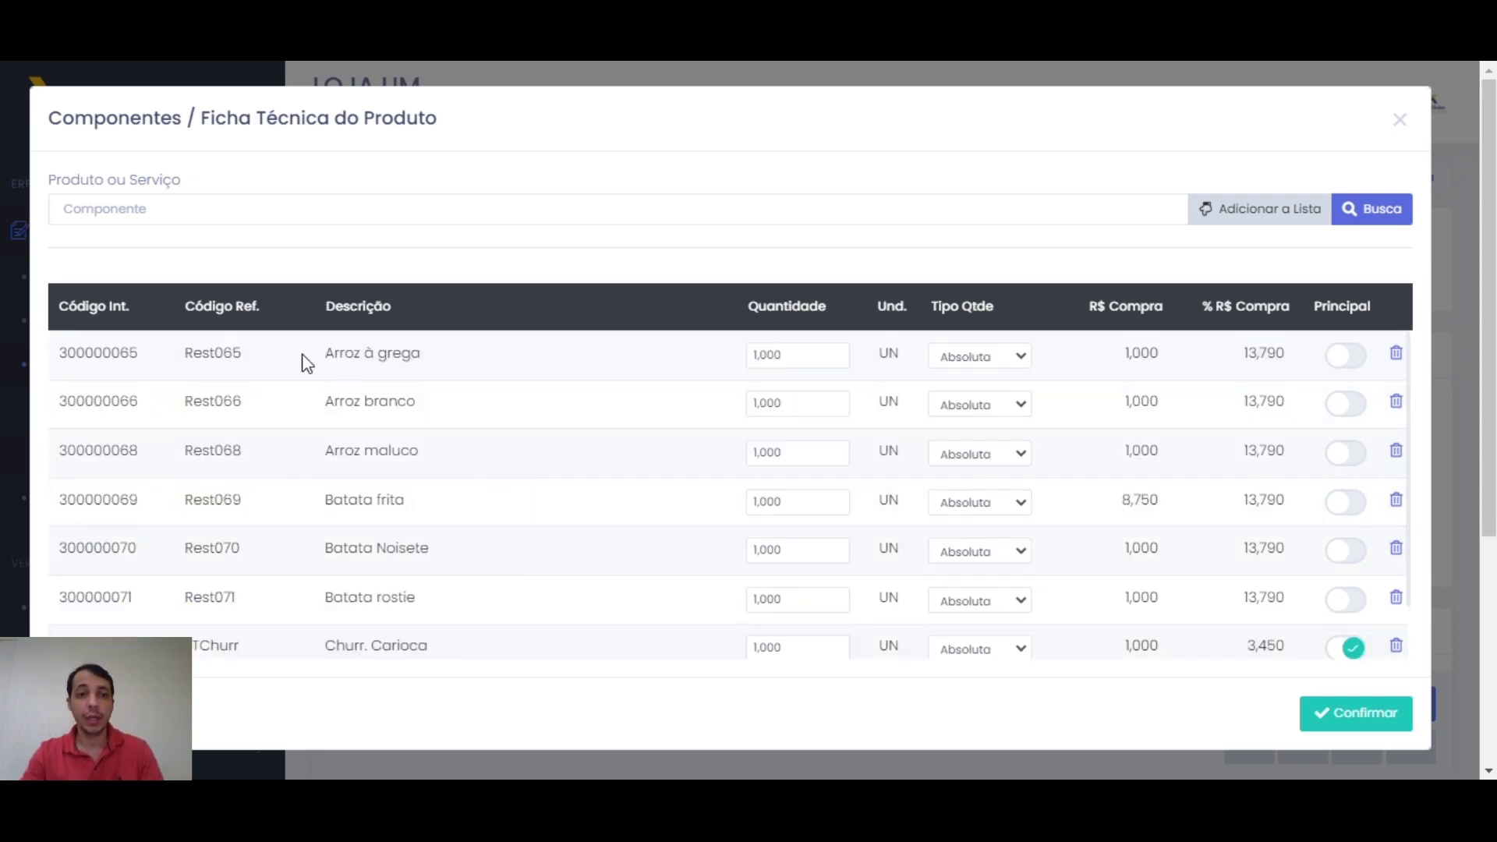
left_click_drag(306, 364, 505, 524)
left_click(335, 610)
left_click_drag(326, 584, 490, 596)
left_click(499, 587)
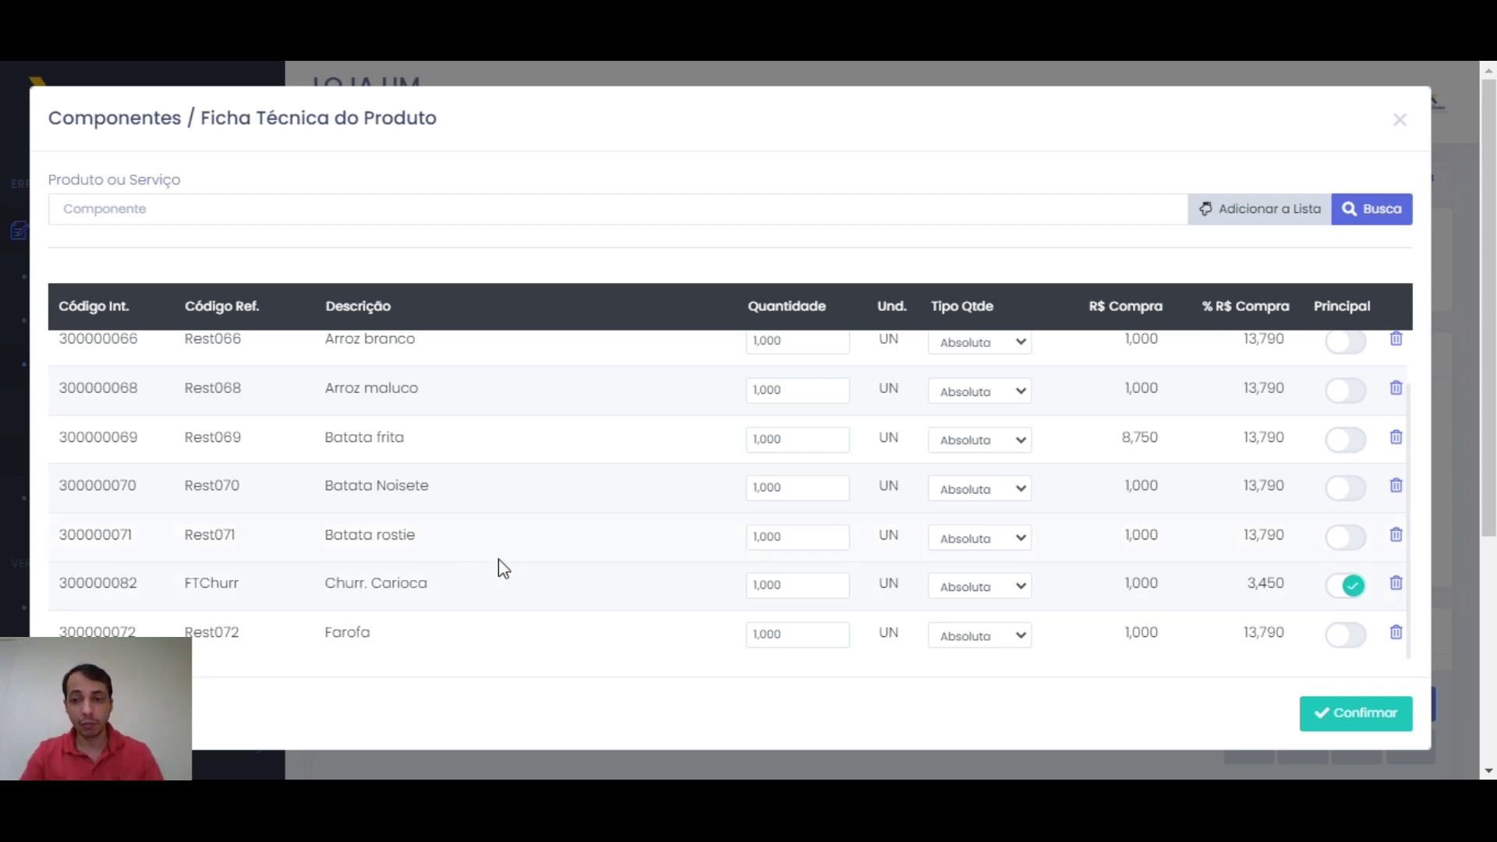
scroll(503, 568, "up", 2)
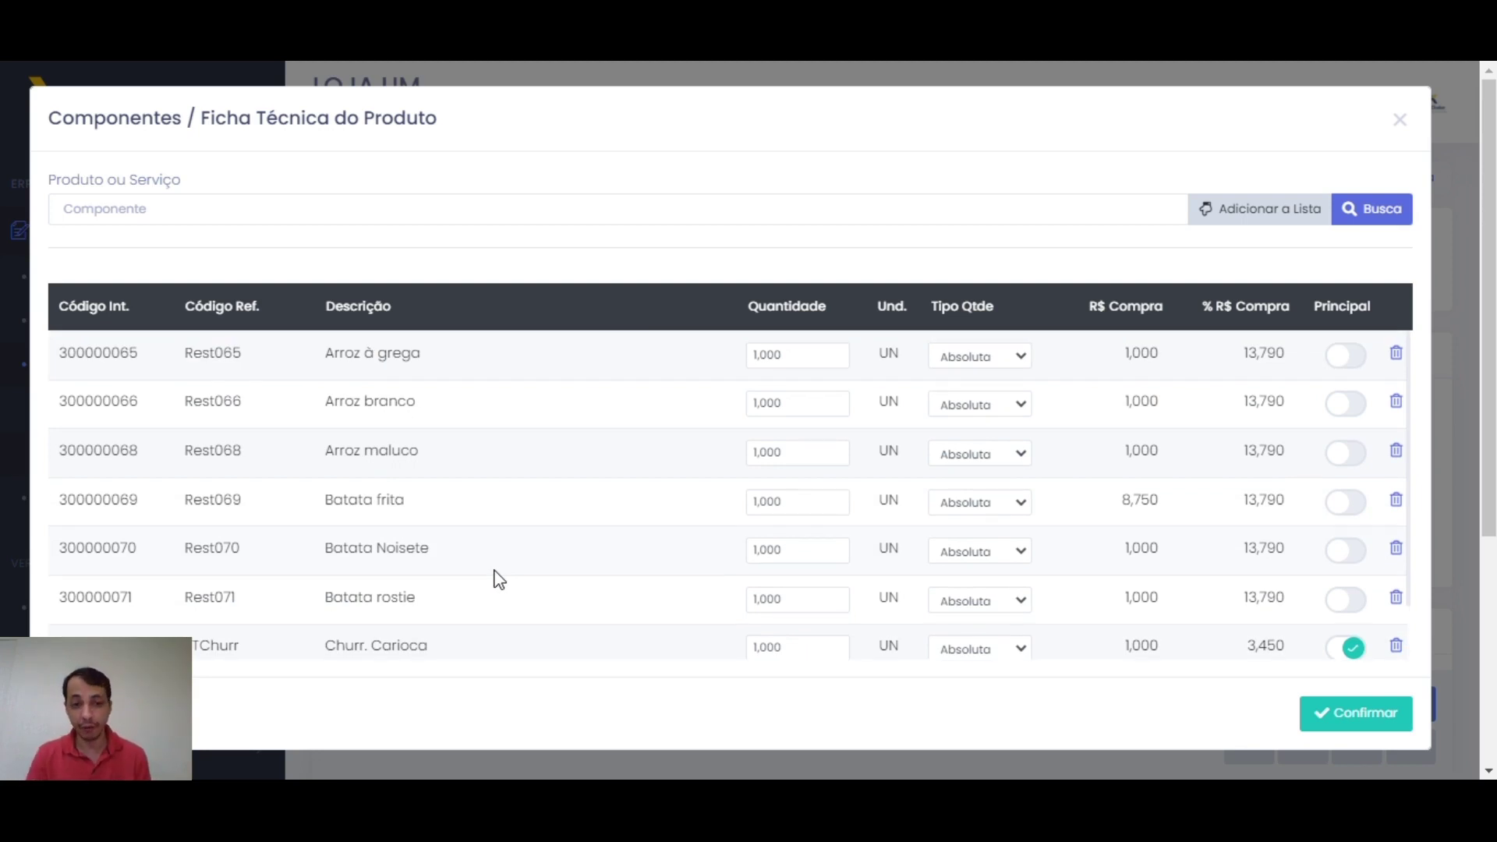
Step: Examine the Churr. Carioca component row in relation to the other components of the kit
scroll(503, 545, "down", 2)
left_click(326, 589)
left_click_drag(326, 591, 448, 592)
left_click(494, 582)
left_click(330, 588)
left_click_drag(330, 589, 555, 589)
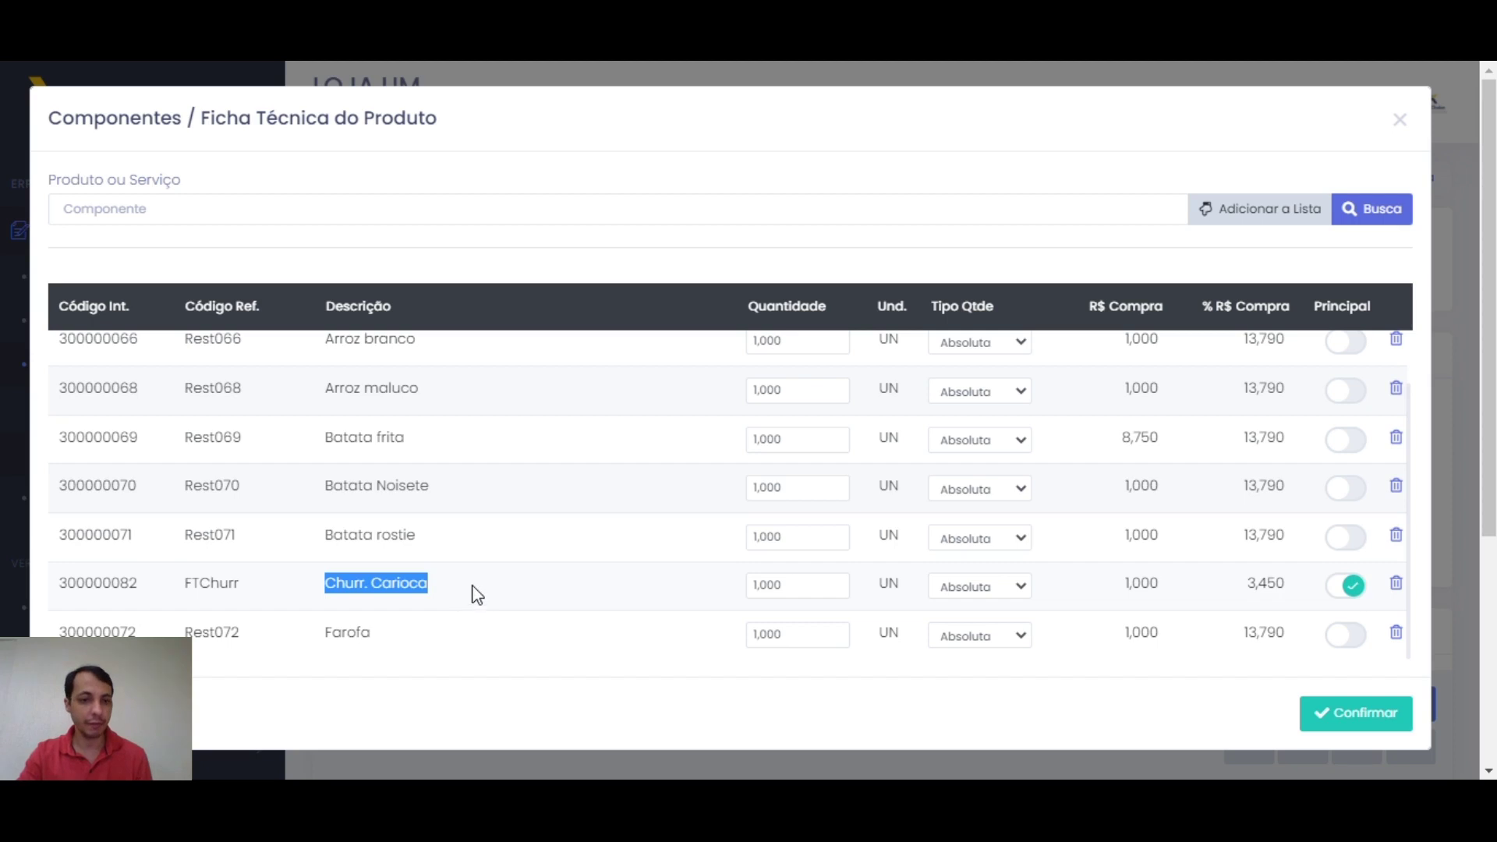
left_click(337, 590)
left_click_drag(337, 591, 525, 575)
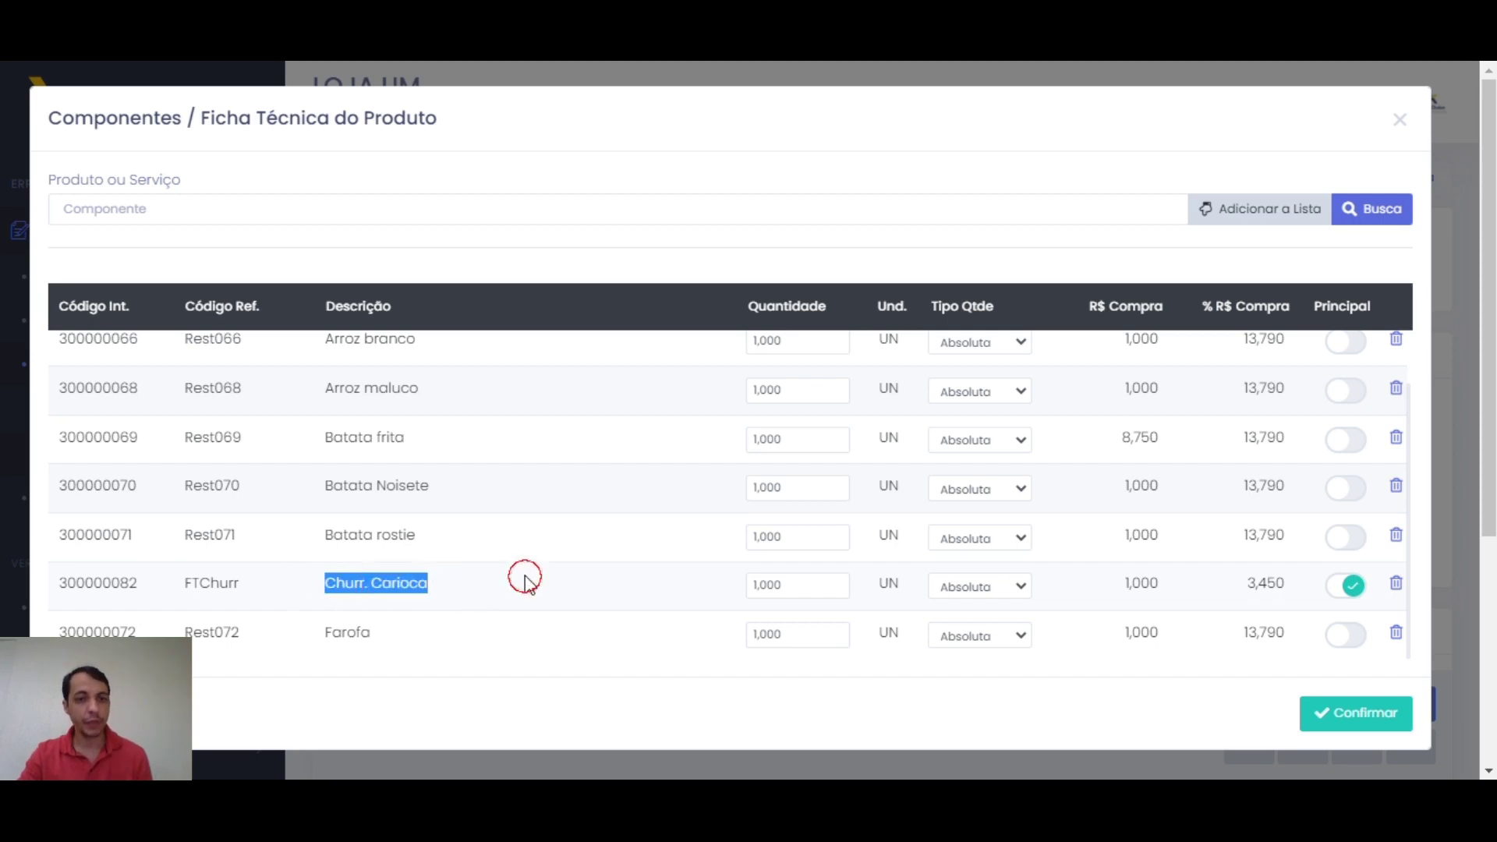
left_click(507, 594)
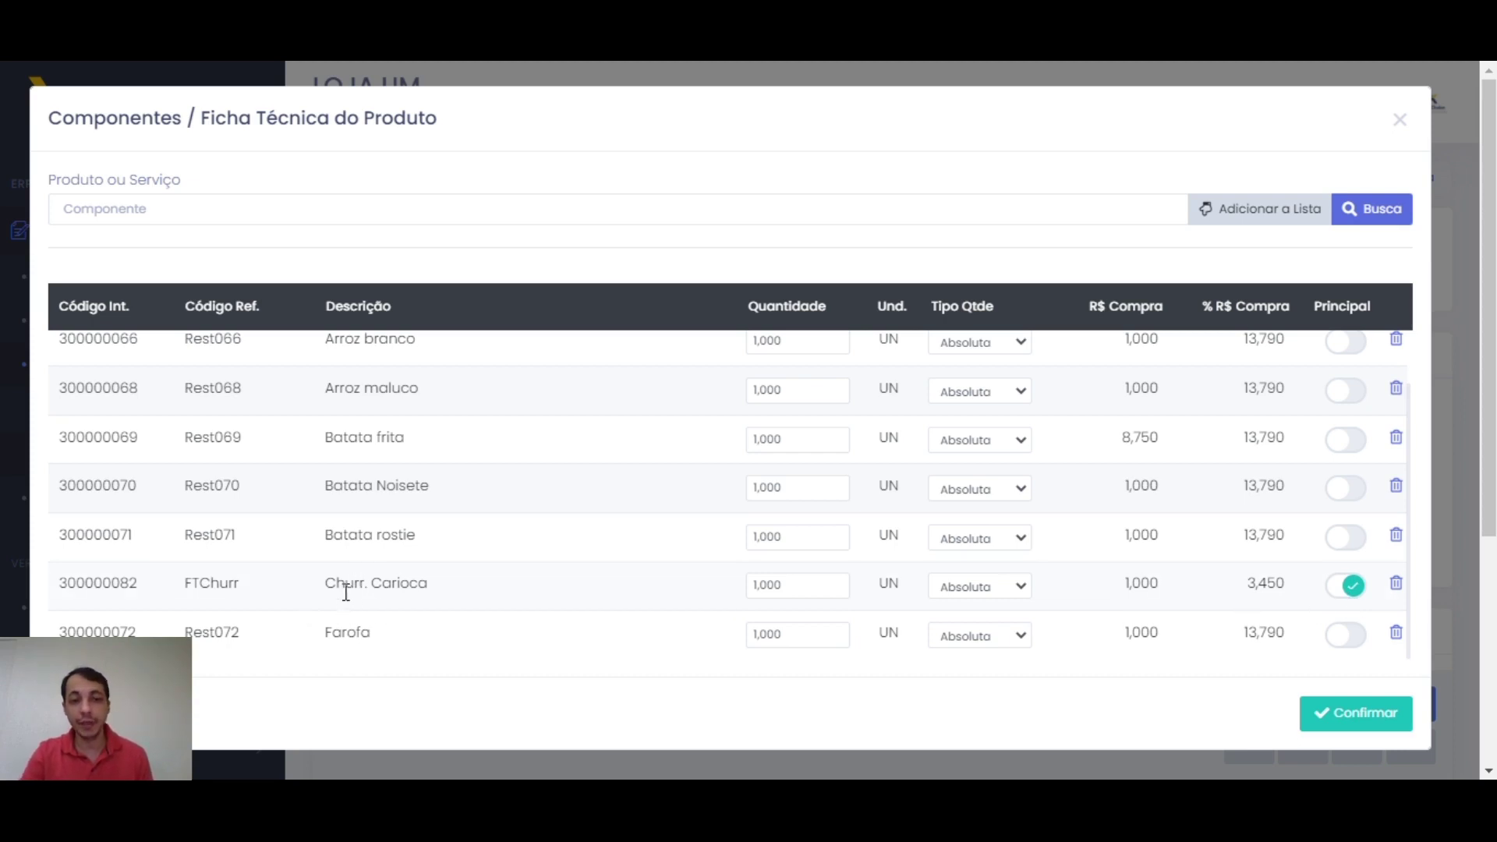
left_click_drag(335, 584, 441, 585)
left_click(491, 583)
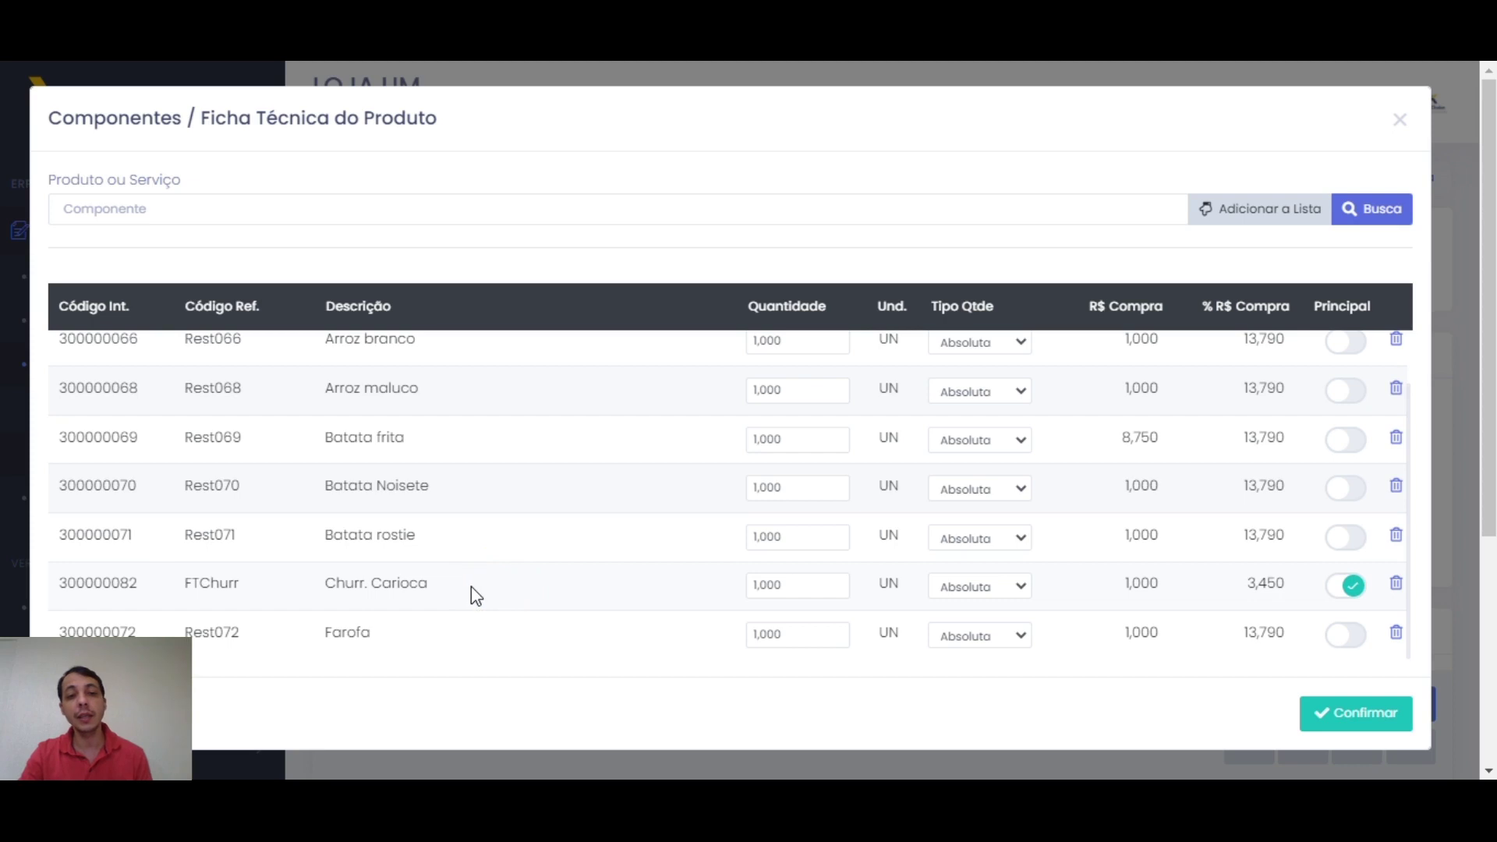
left_click_drag(324, 591, 488, 591)
left_click(488, 591)
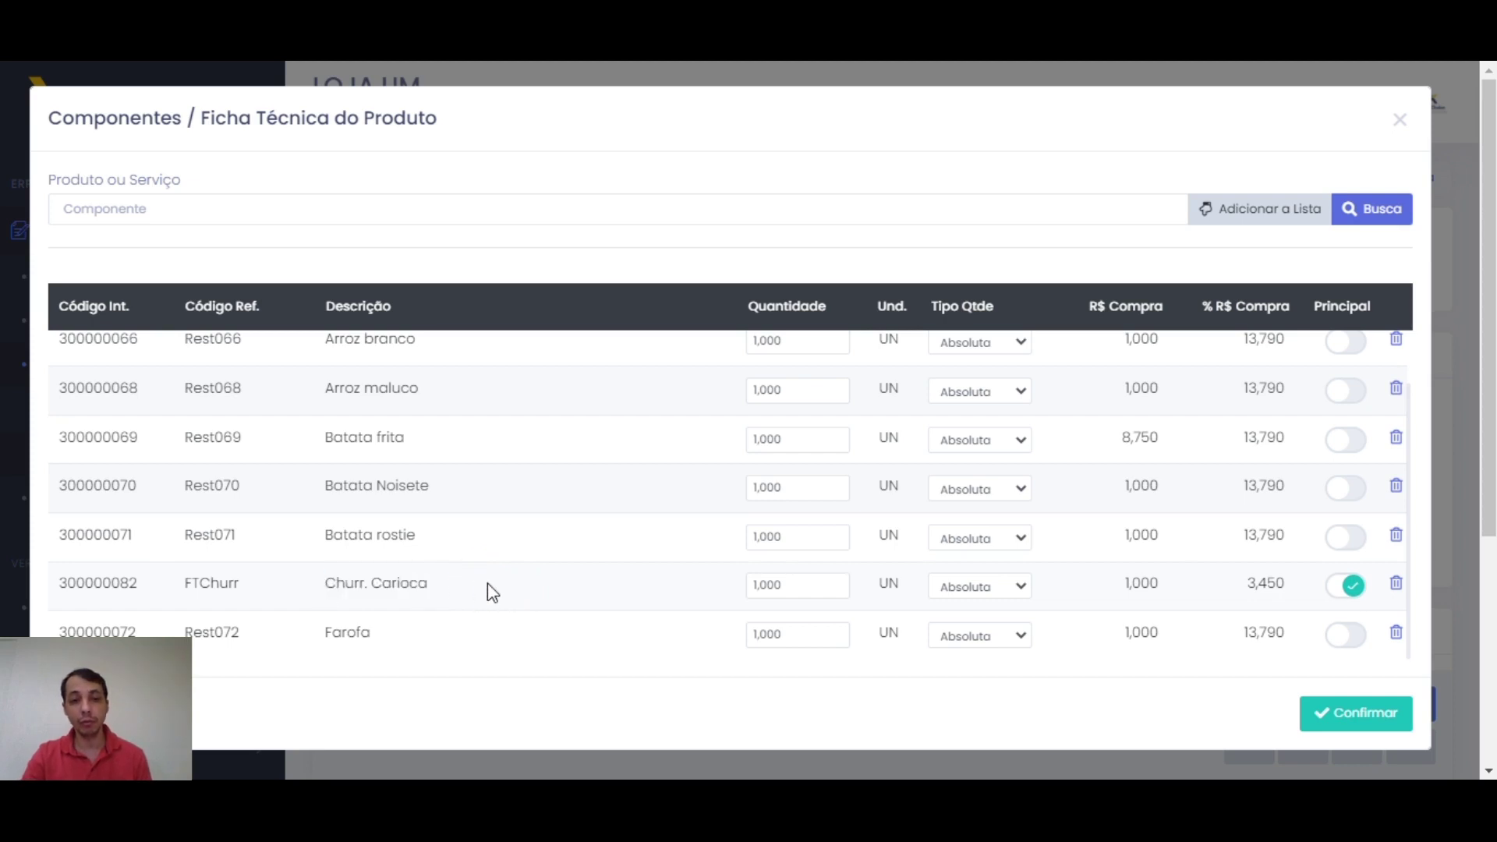
scroll(463, 552, "up", 1)
scroll(461, 444, "down", 1)
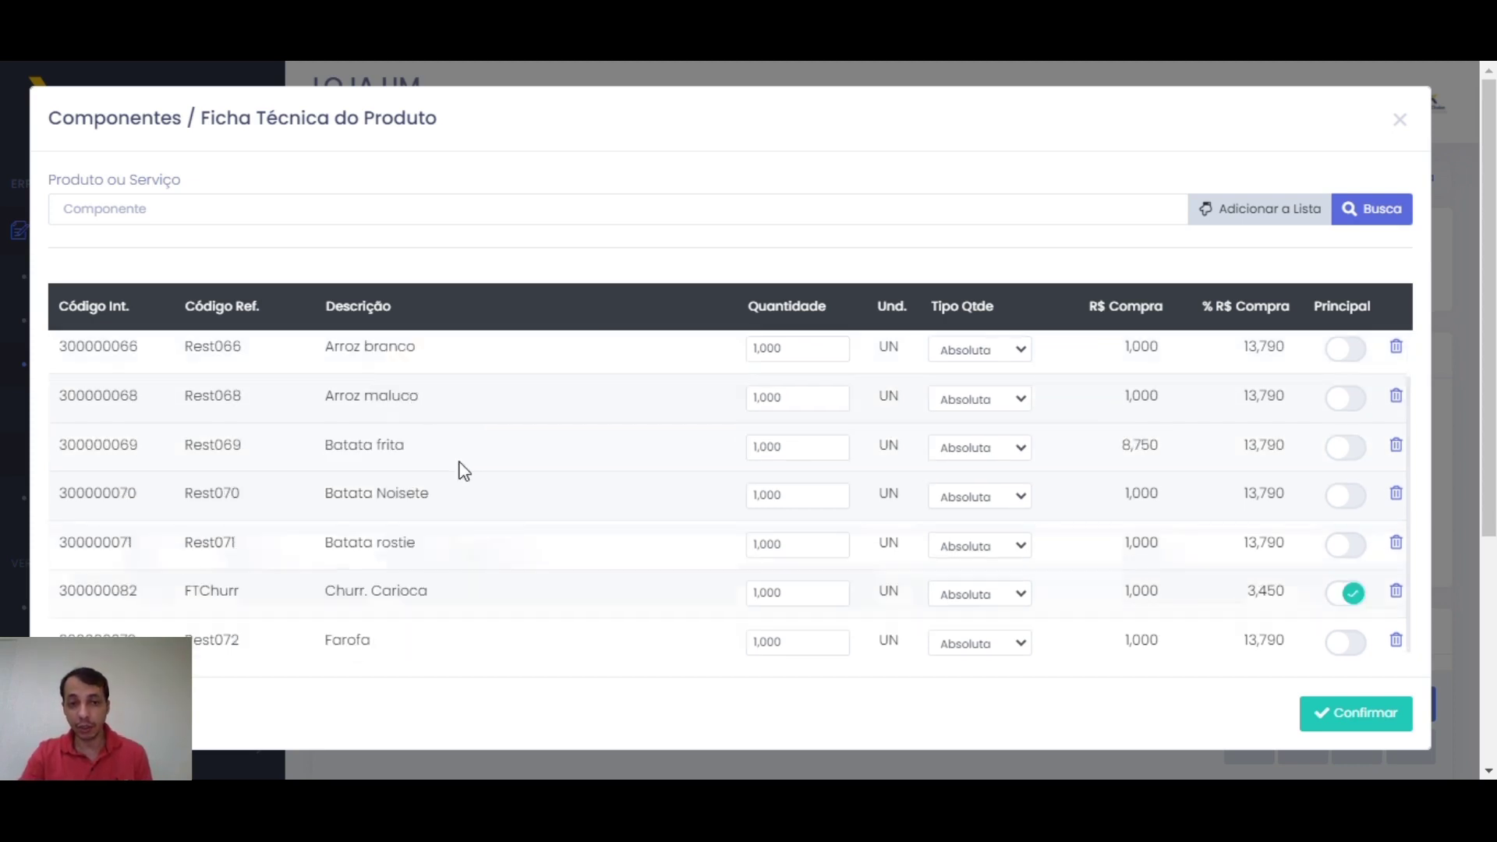
scroll(491, 475, "up", 1)
scroll(536, 476, "down", 1)
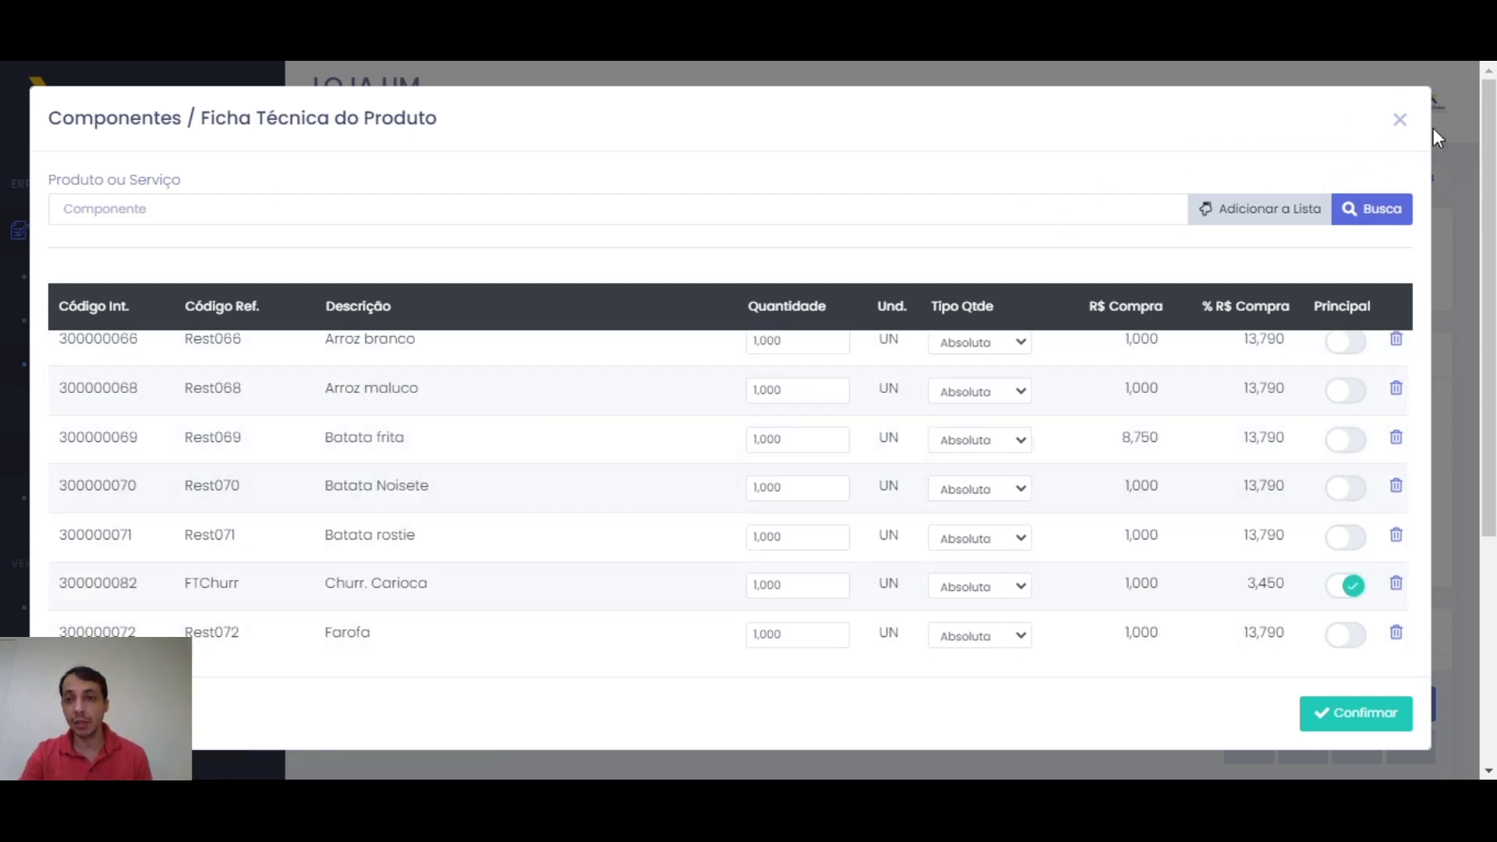
Step: Close the component sheet and check the product's maximum accompaniments field
left_click(1401, 119)
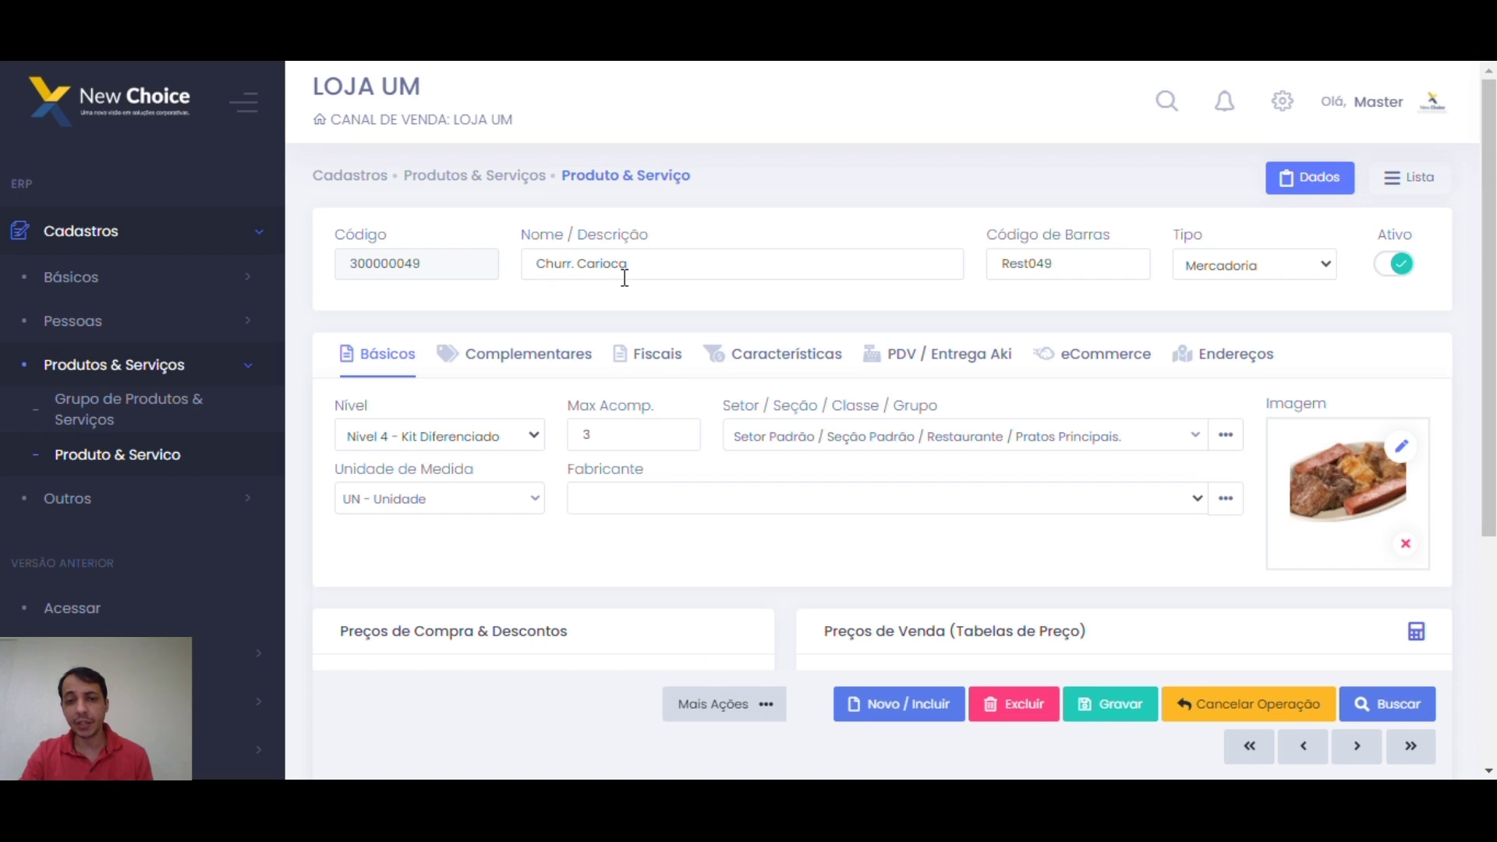
double_click(619, 438)
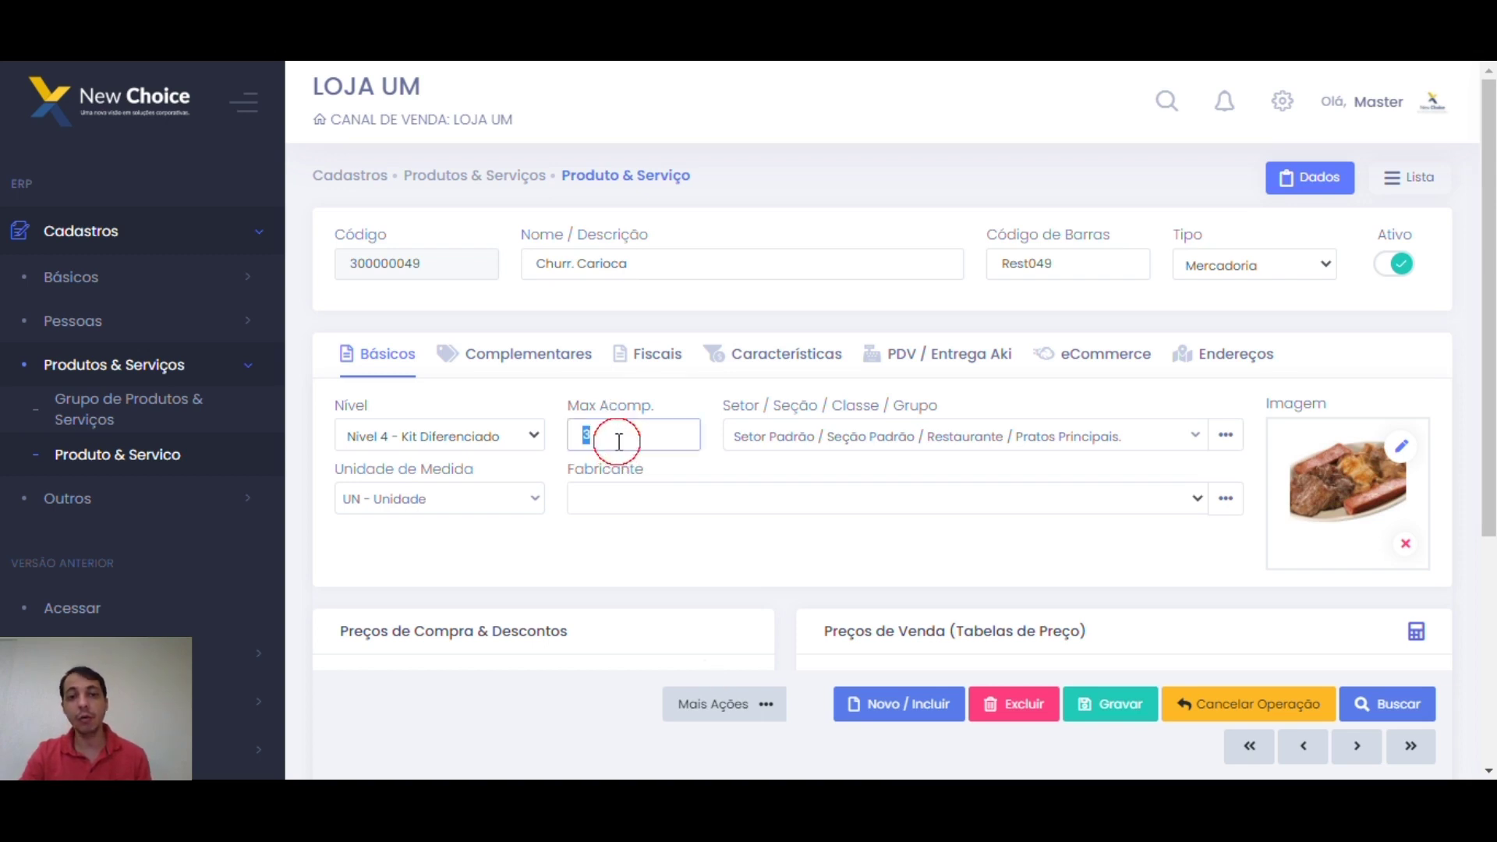
Step: Reopen the Componentes / Ficha Técnica and examine the reference code and description of the Churr. Carioca component
left_click(733, 709)
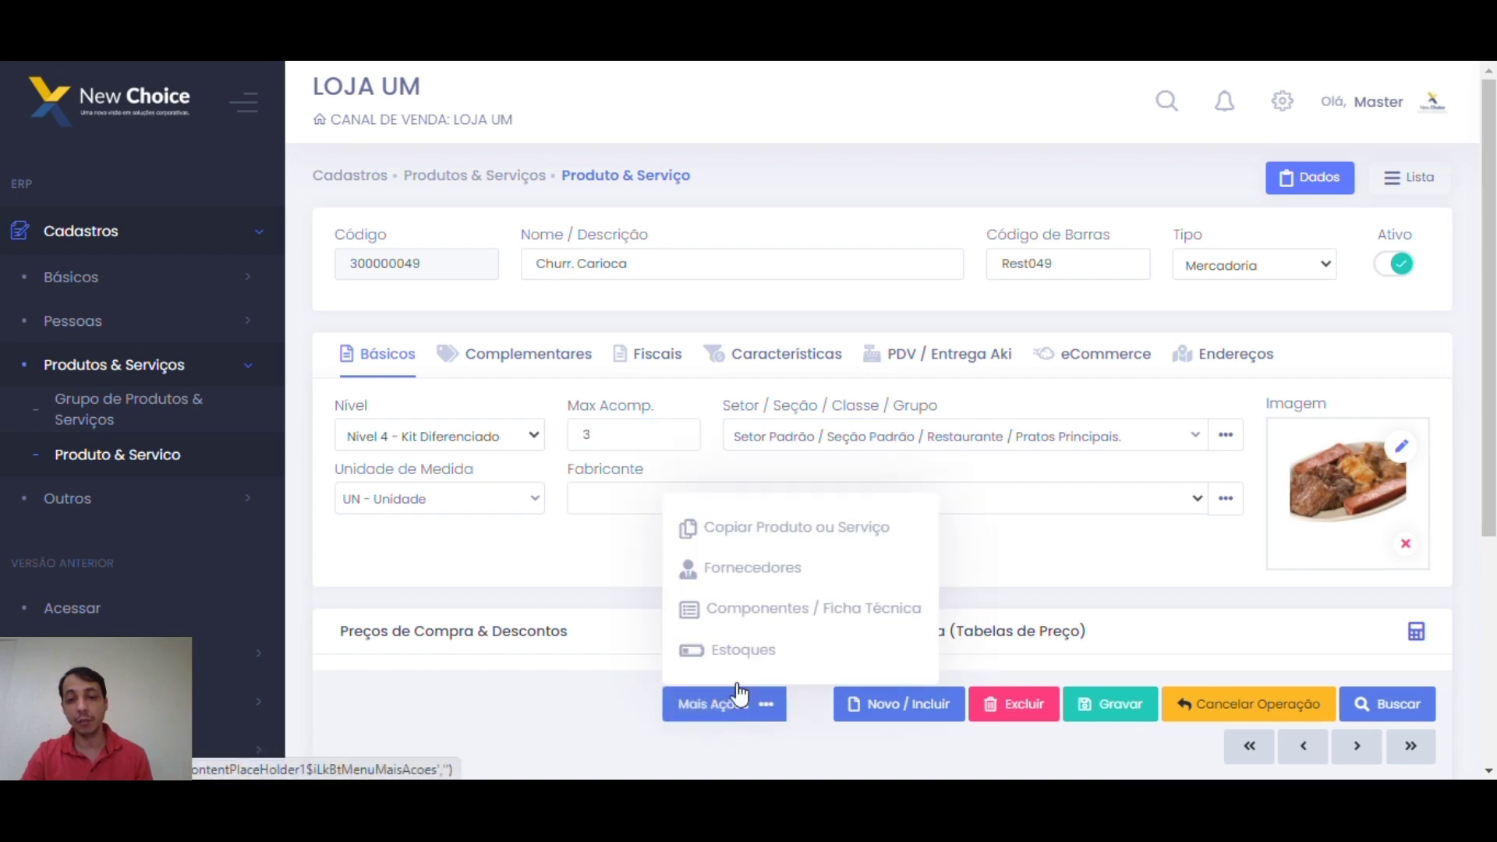
left_click(763, 616)
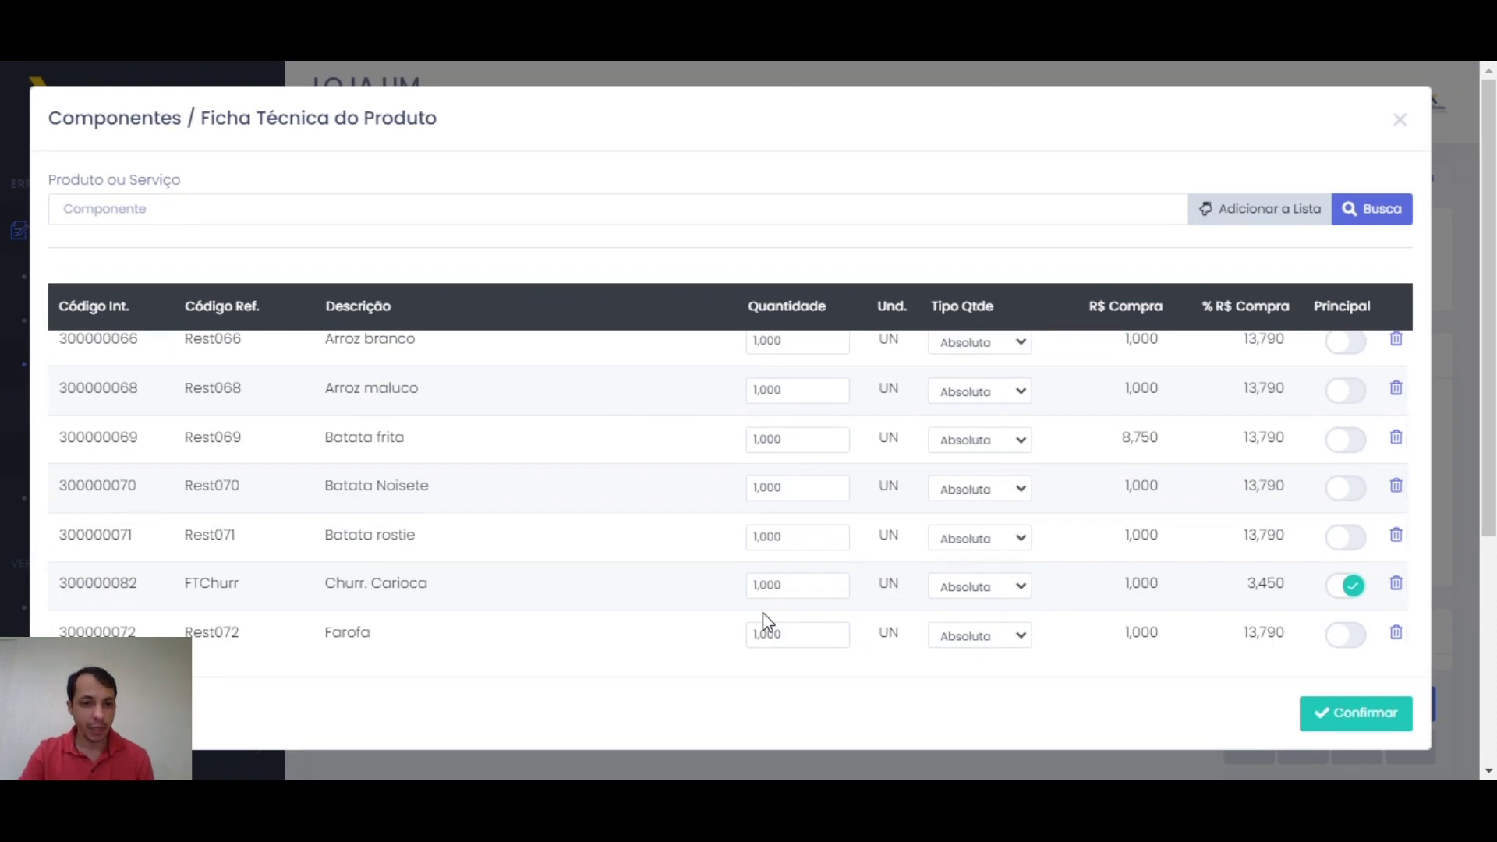
left_click(328, 584)
triple_click(337, 585)
double_click(201, 583)
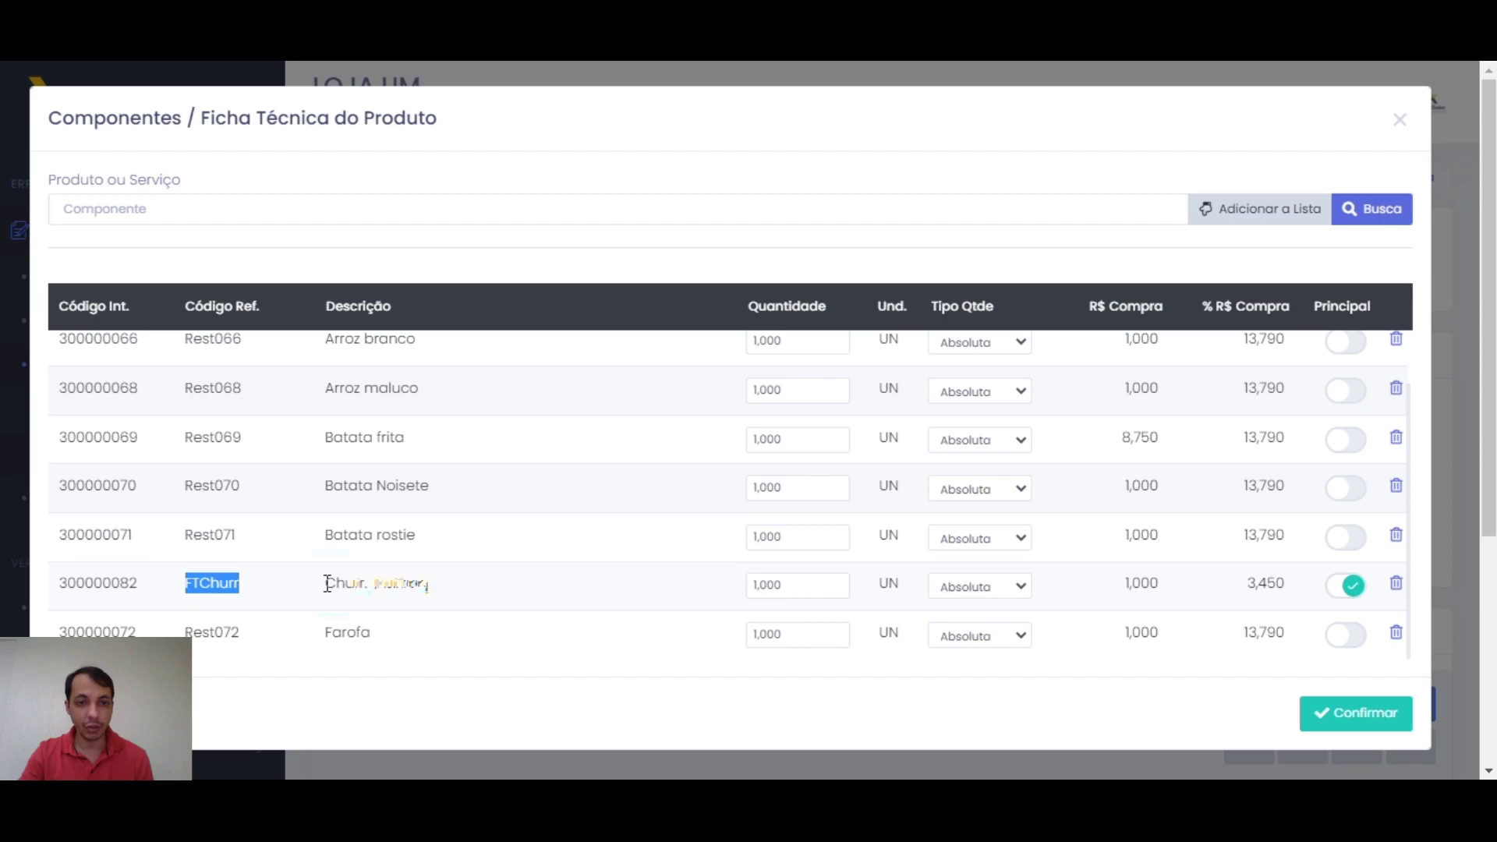
left_click_drag(327, 584, 478, 582)
left_click(363, 581)
double_click(227, 584)
left_click(367, 581)
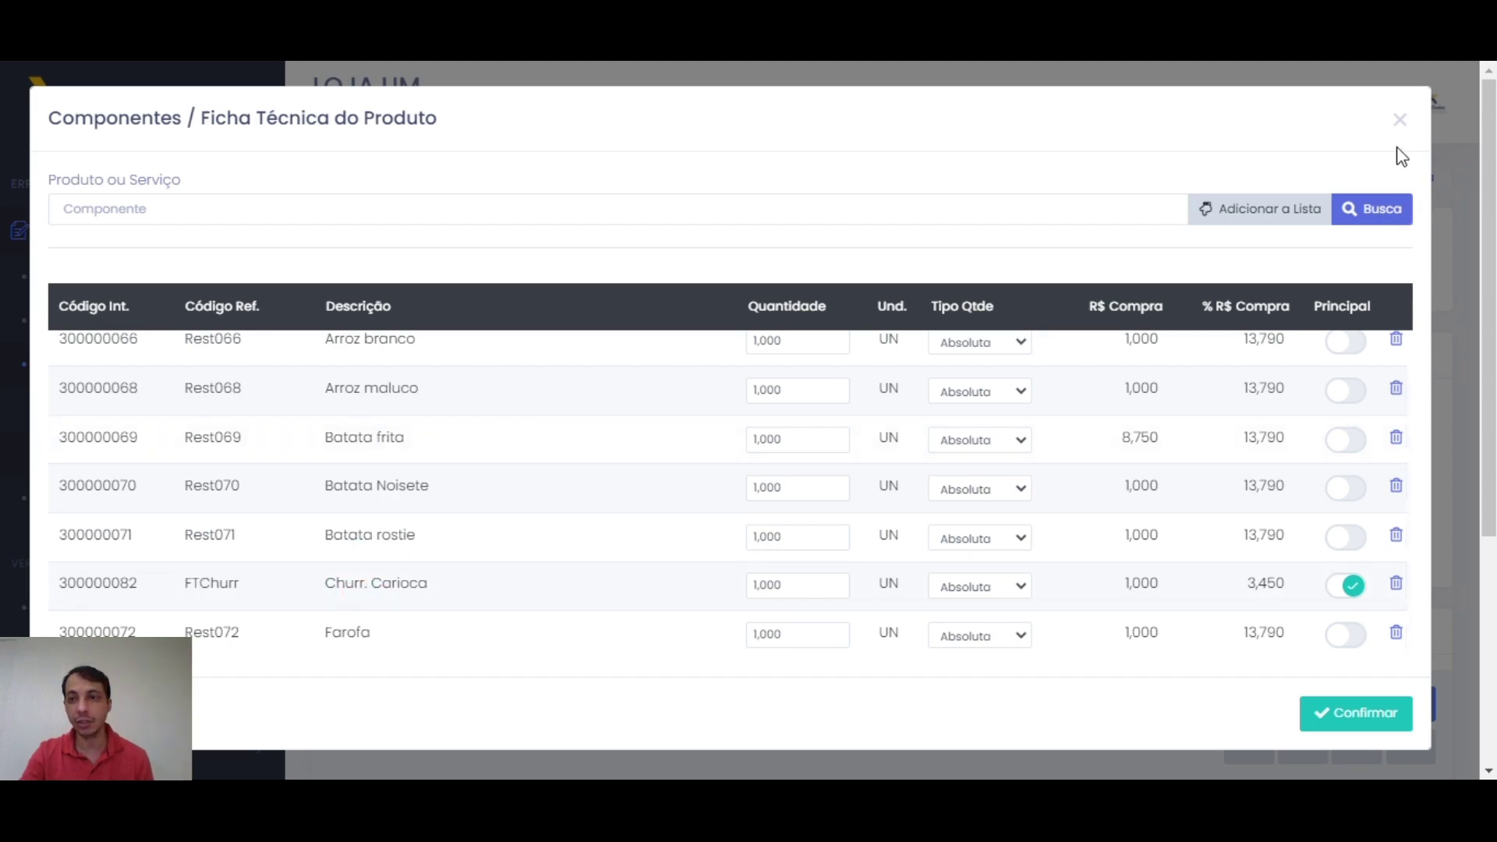
Step: Close and reopen the component sheet, and check the Principal setting of the Churr. Carioca component
left_click(1400, 119)
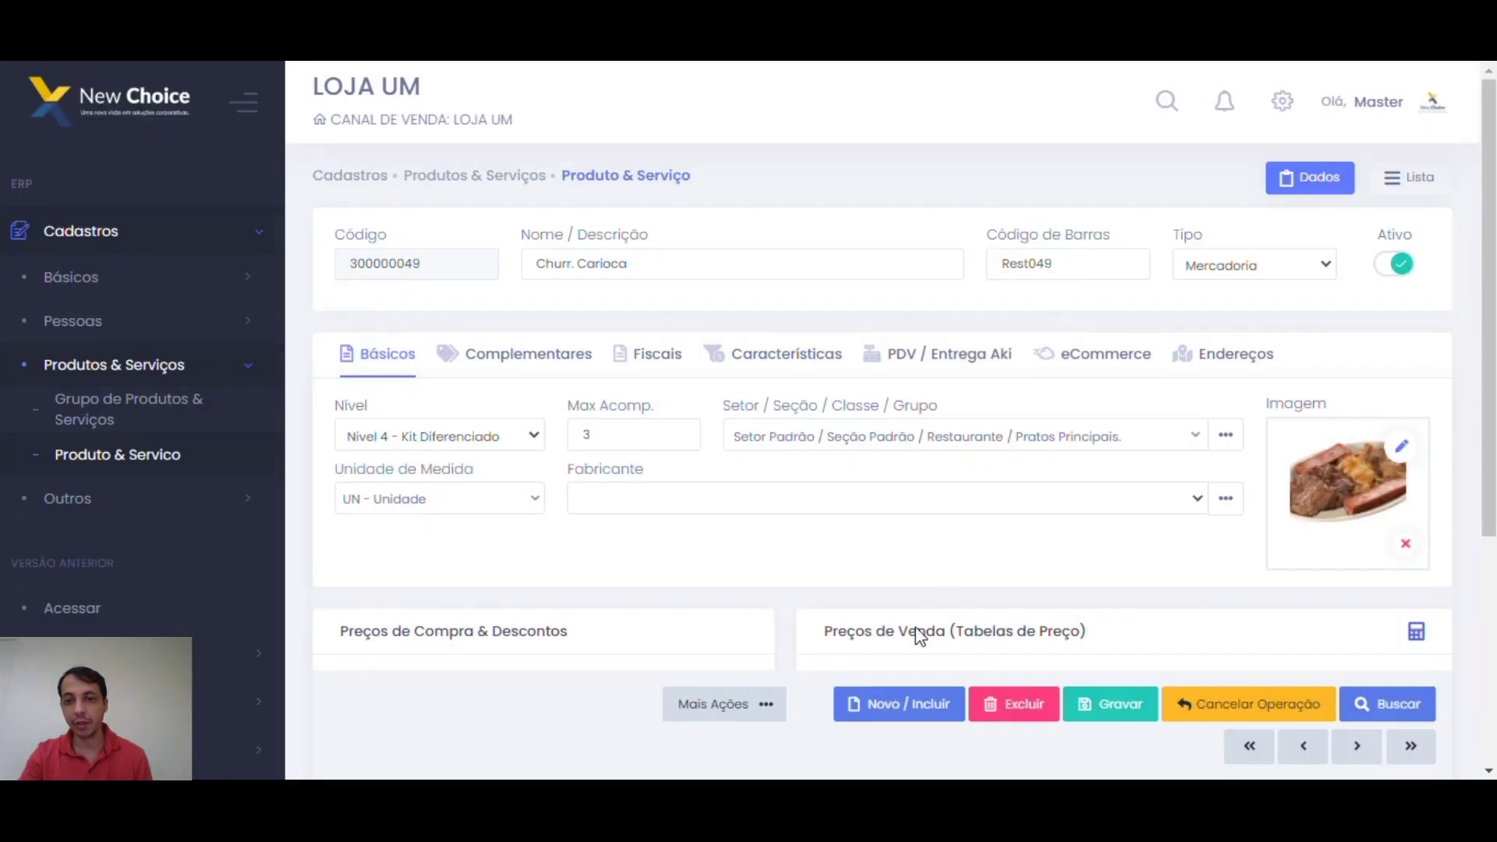
left_click(733, 706)
left_click(754, 613)
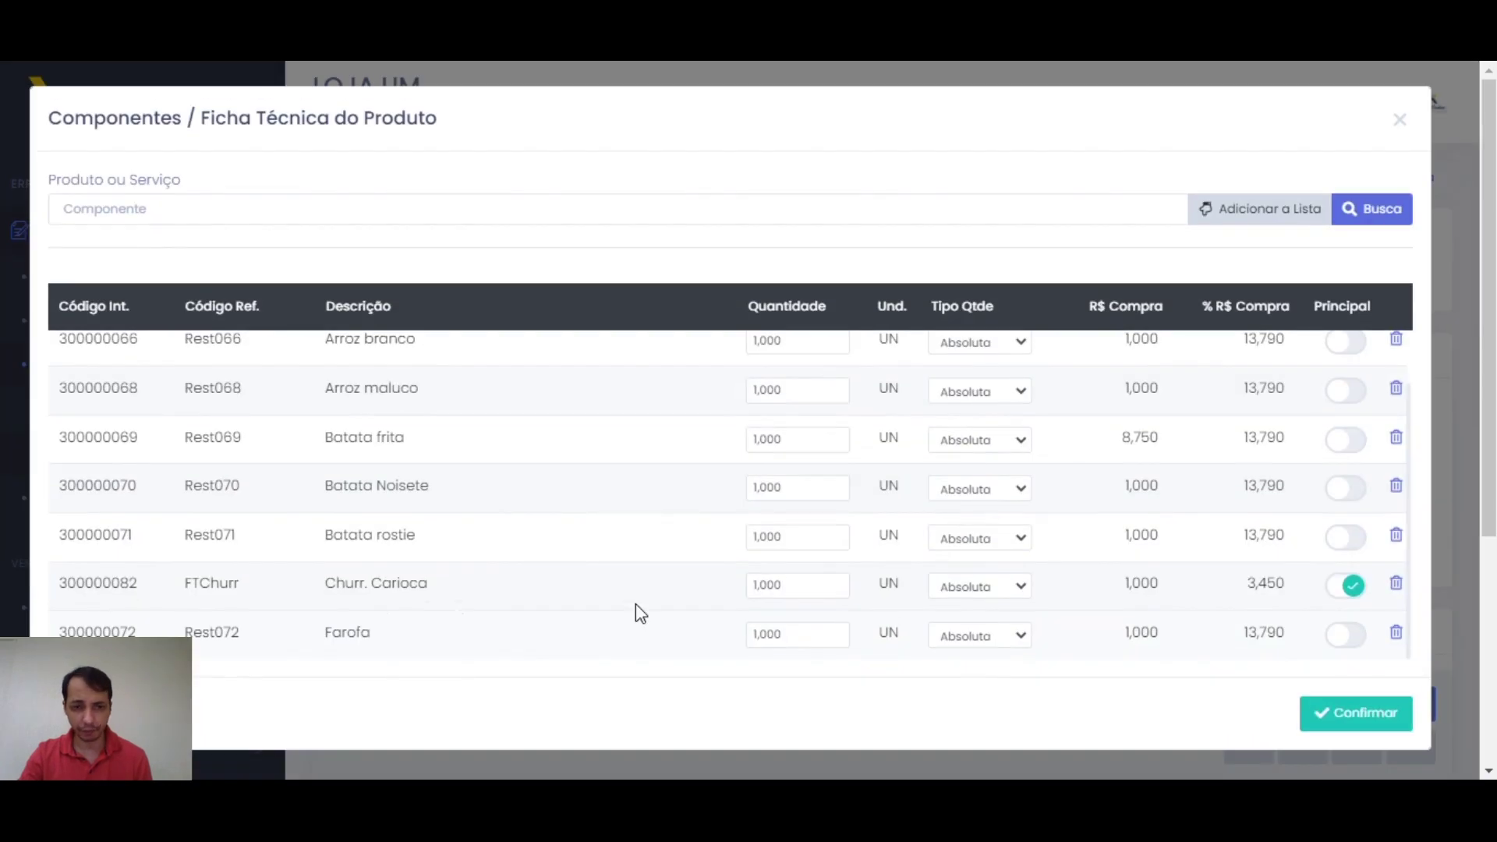
triple_click(652, 574)
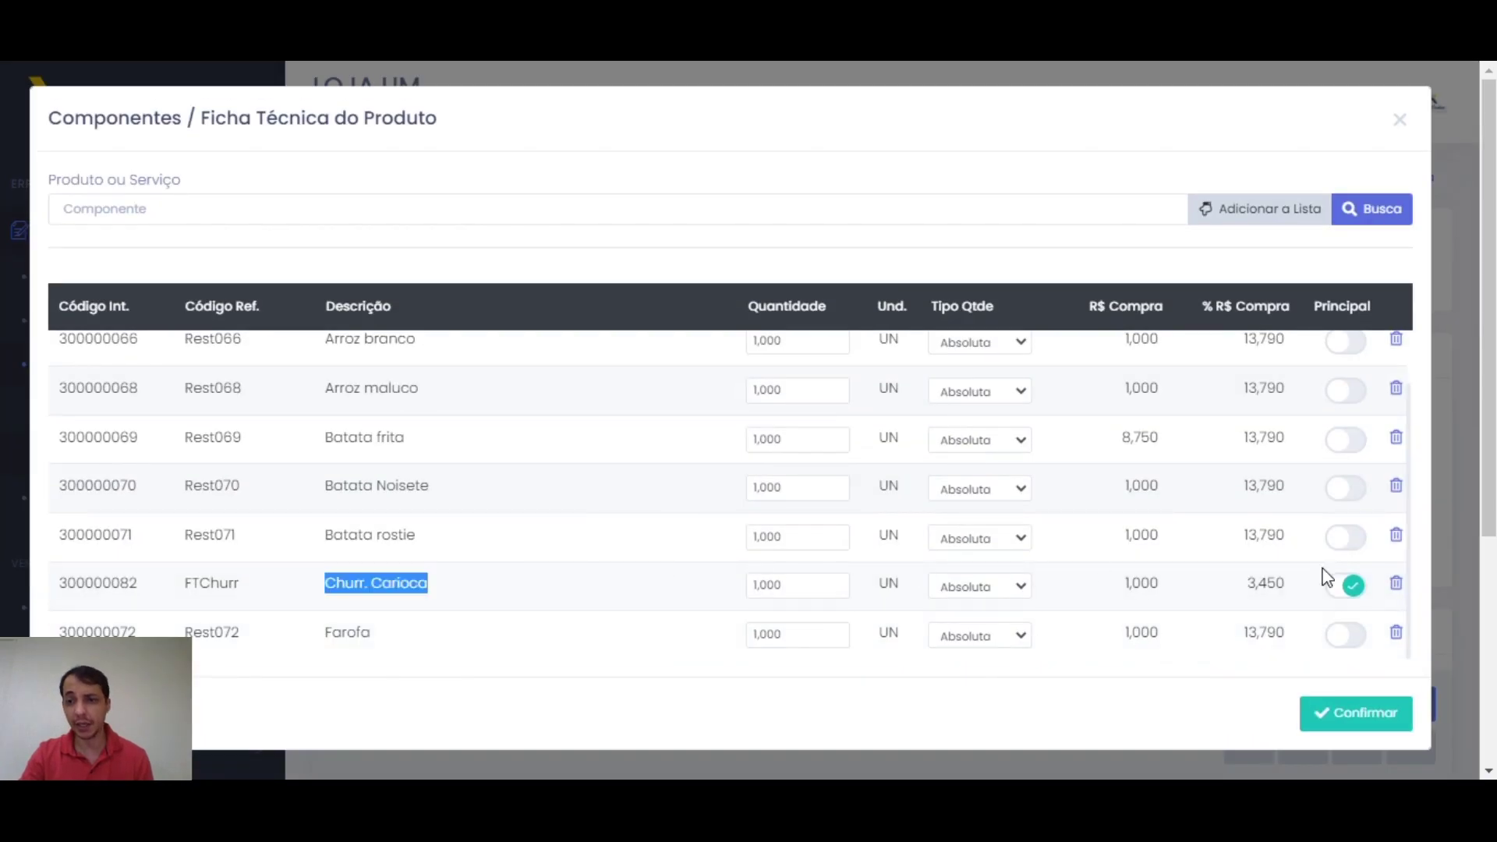
Step: Compare the rice and potato accompaniments with the main Churr. Carioca component in the list
scroll(1343, 598, "up", 1)
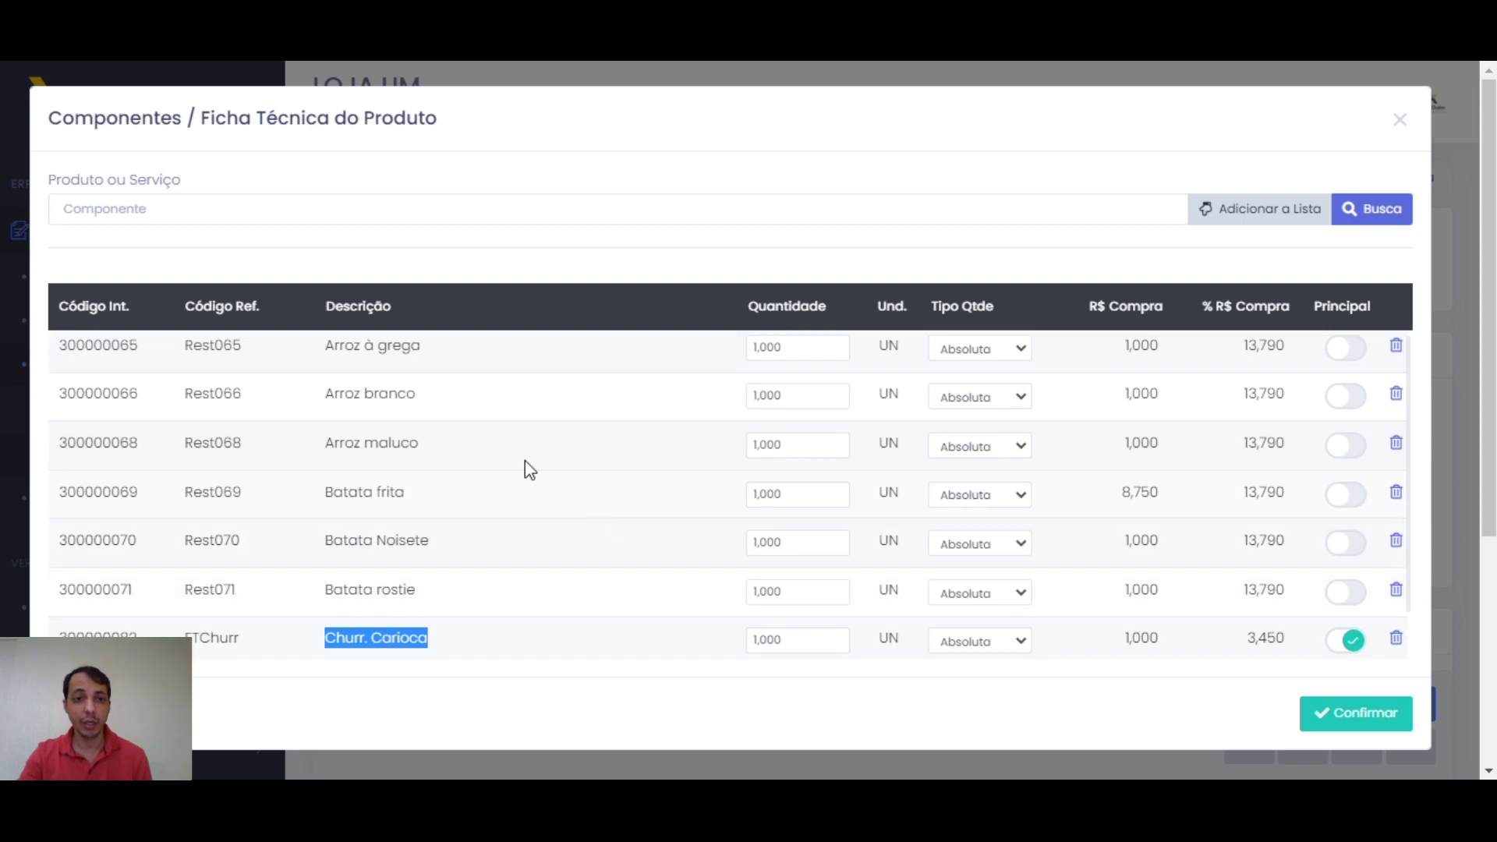
left_click_drag(318, 347, 438, 447)
left_click_drag(342, 492, 579, 526)
double_click(347, 636)
left_click(588, 494)
scroll(599, 485, "up", 1)
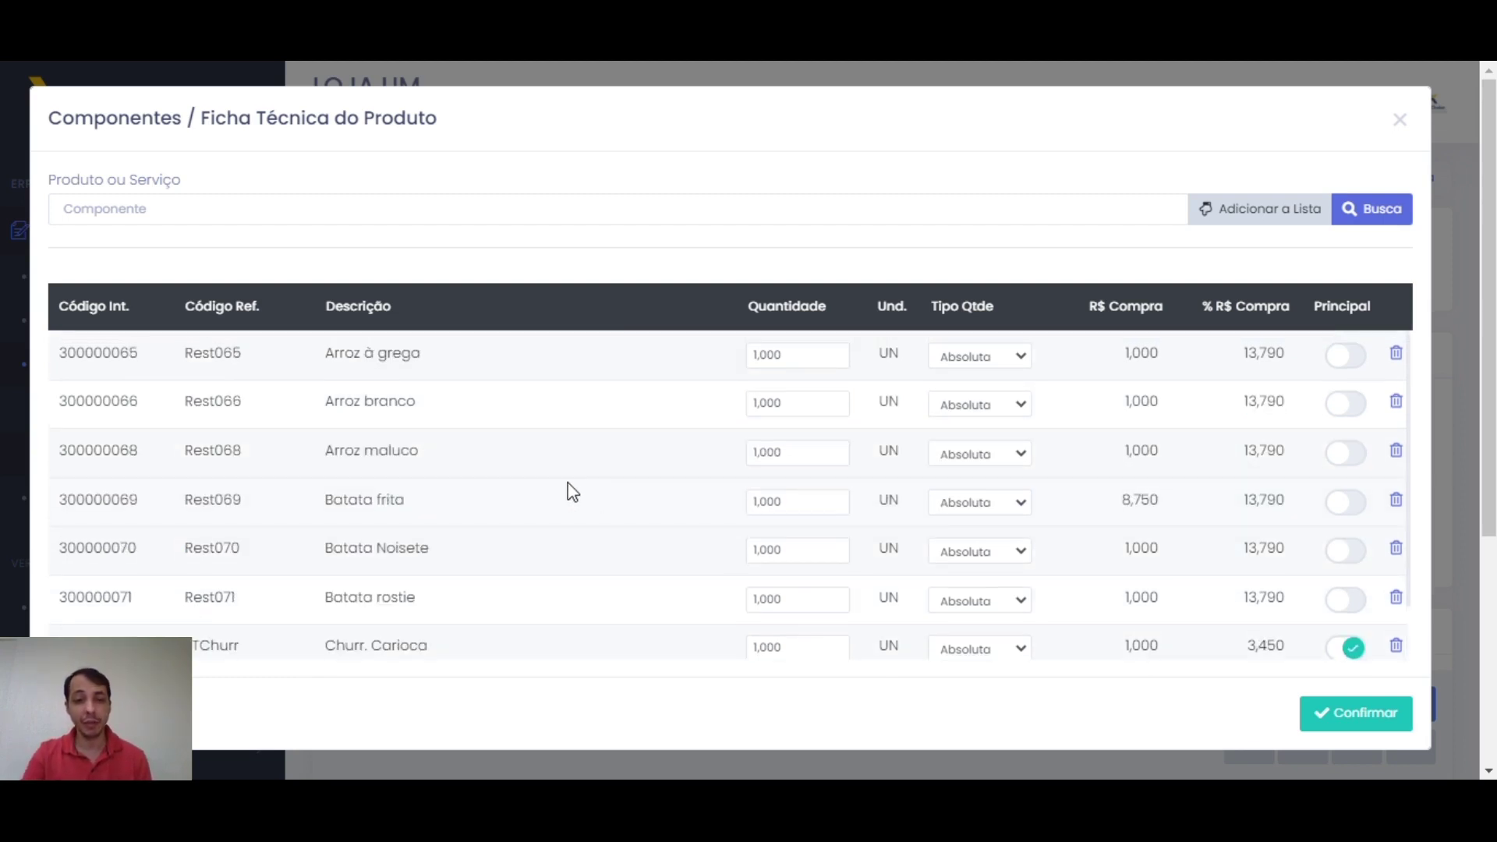
left_click_drag(324, 649, 474, 654)
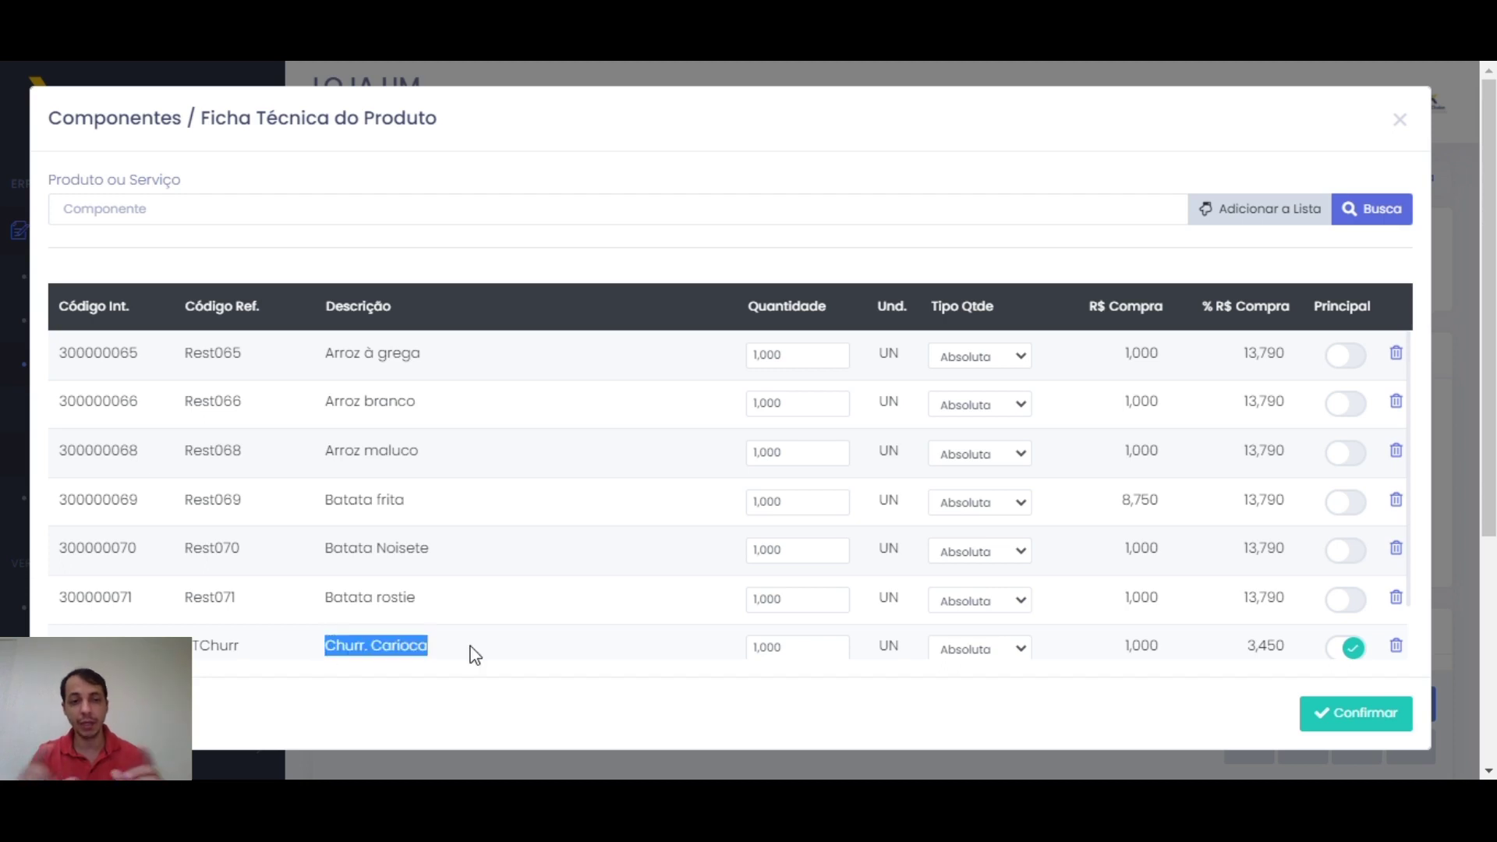
left_click(499, 582)
left_click_drag(326, 647, 512, 643)
left_click(511, 643)
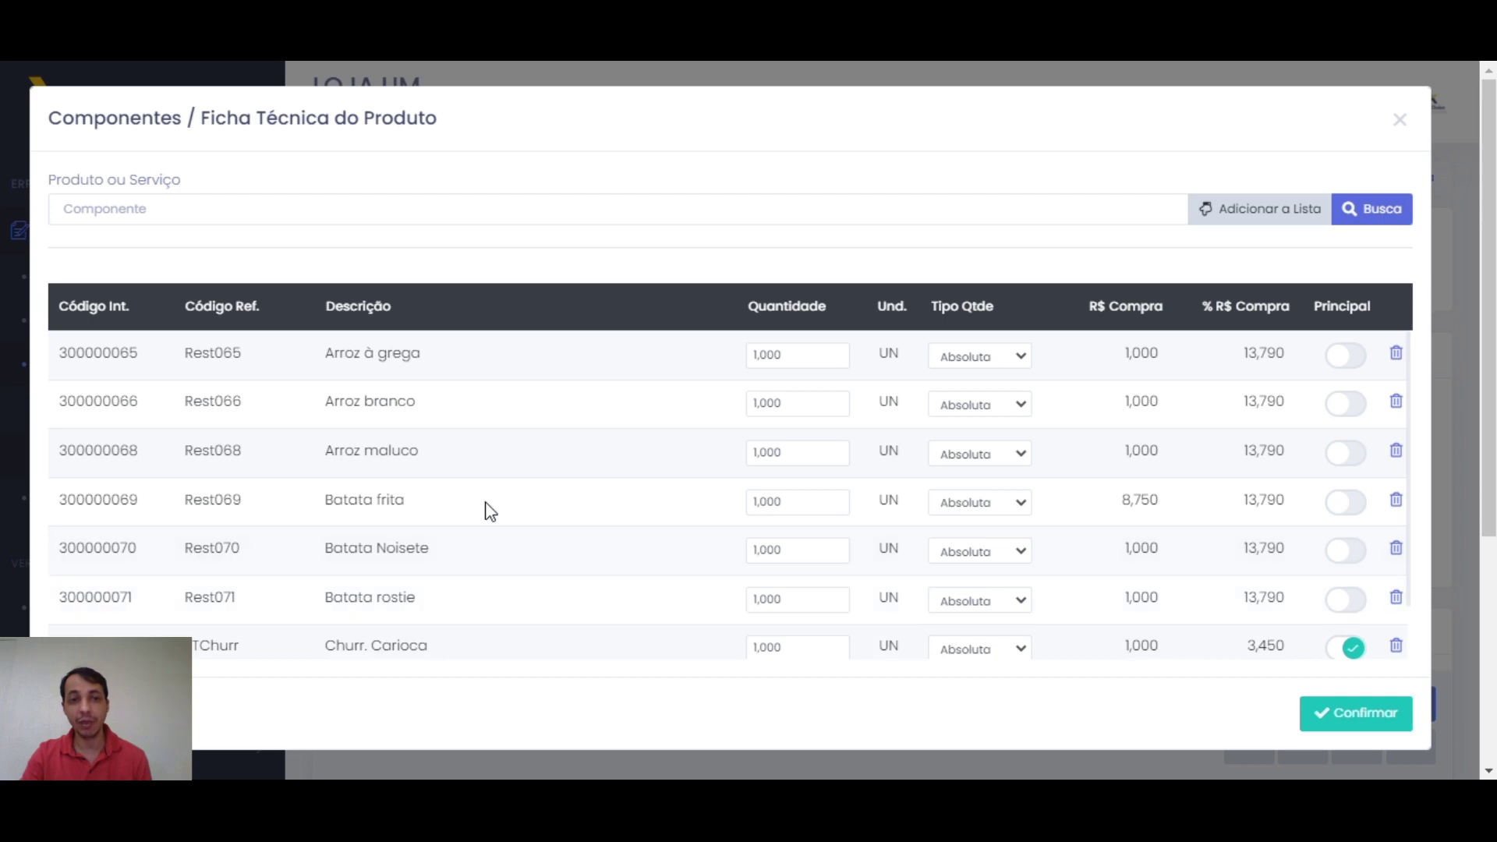
left_click_drag(335, 355, 503, 533)
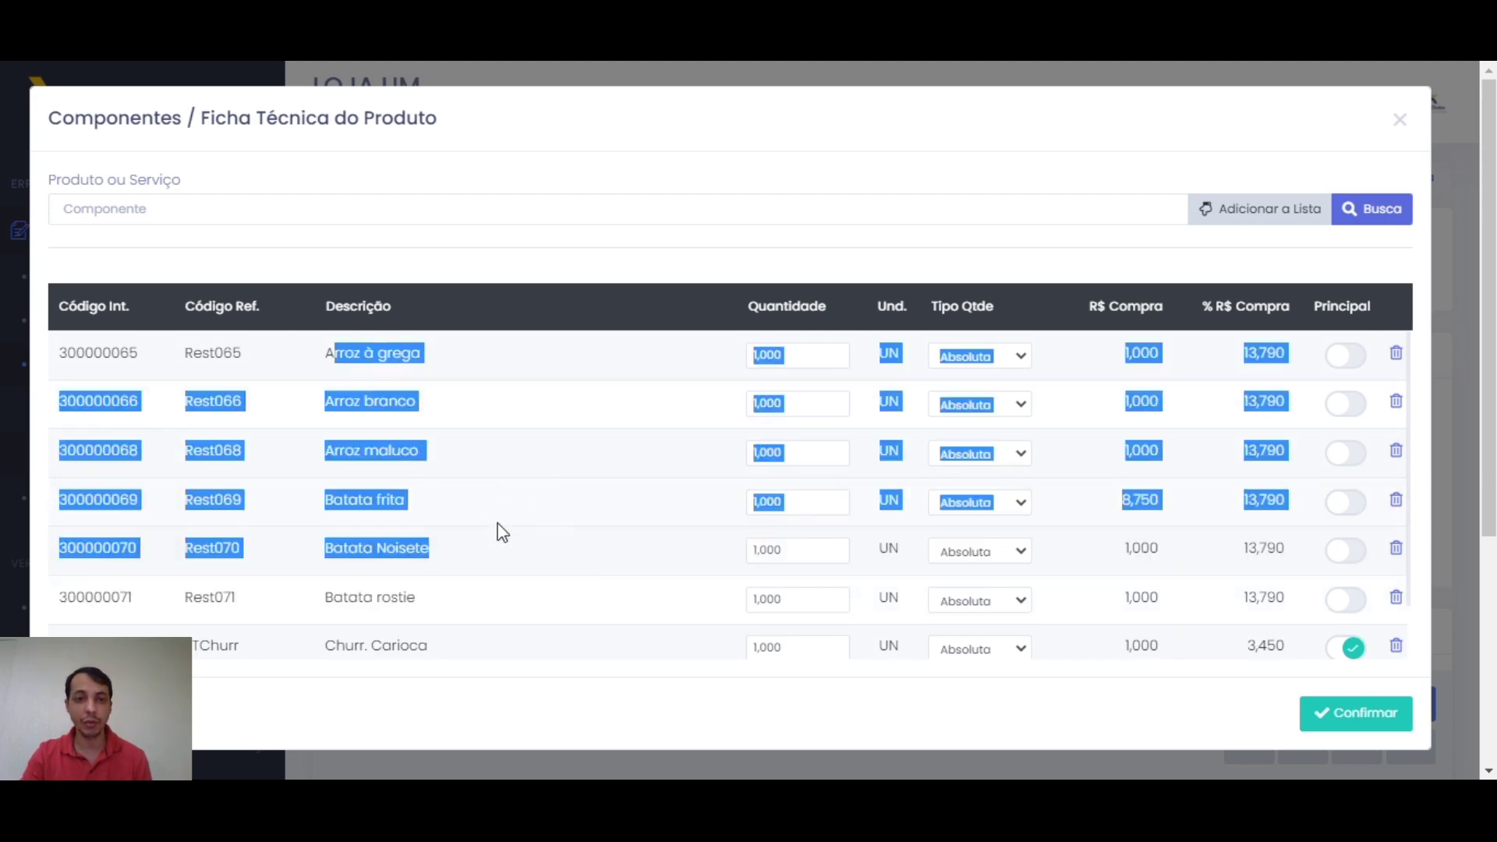
left_click(423, 407)
scroll(429, 655, "down", 1)
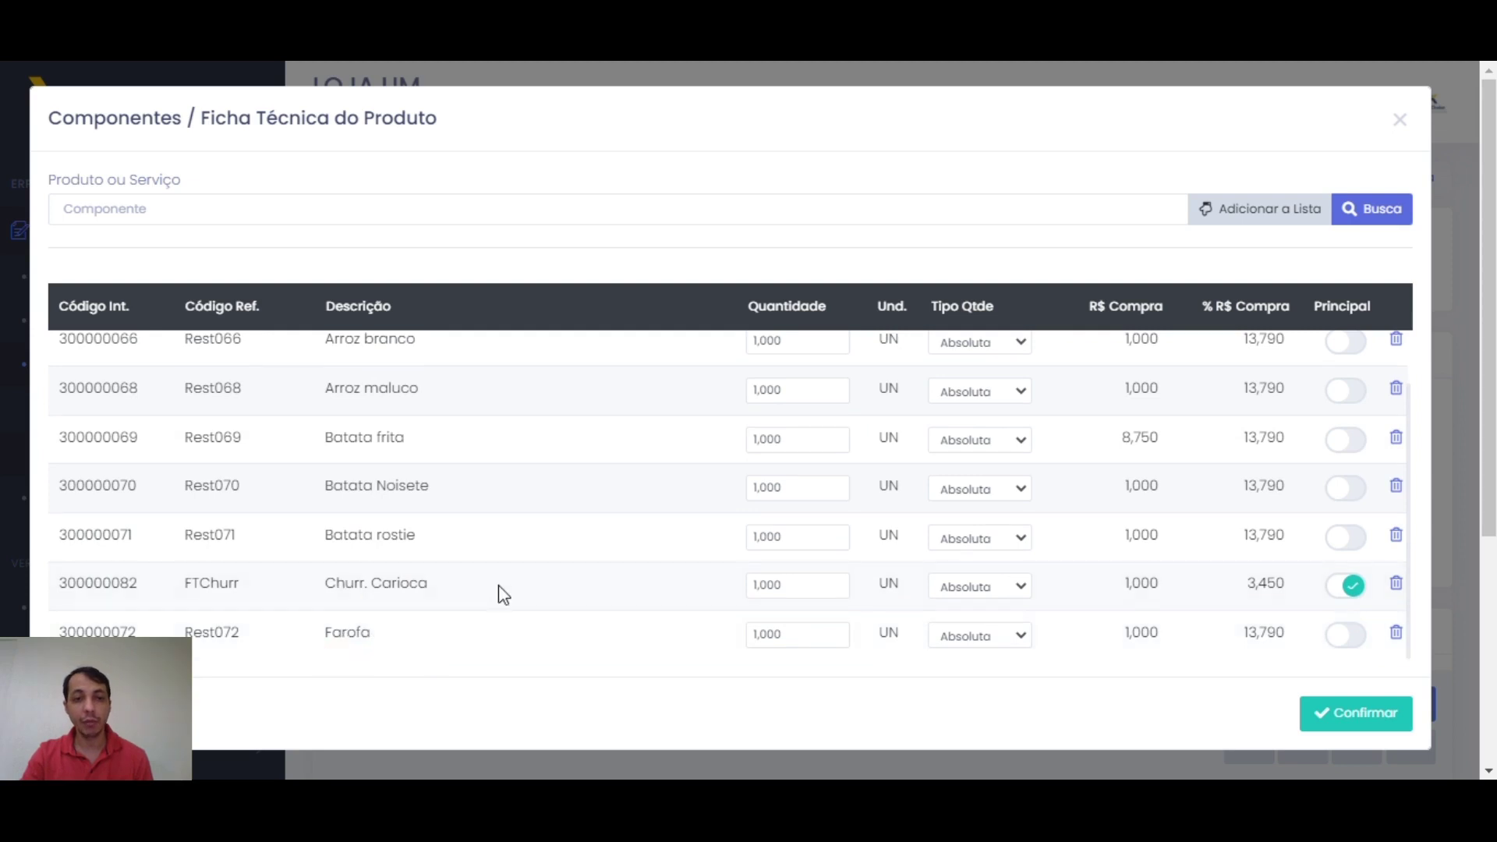
Step: Confirm the component sheet, accept updating the composite product's purchase value, and dismiss the completion message
scroll(507, 585, "up", 1)
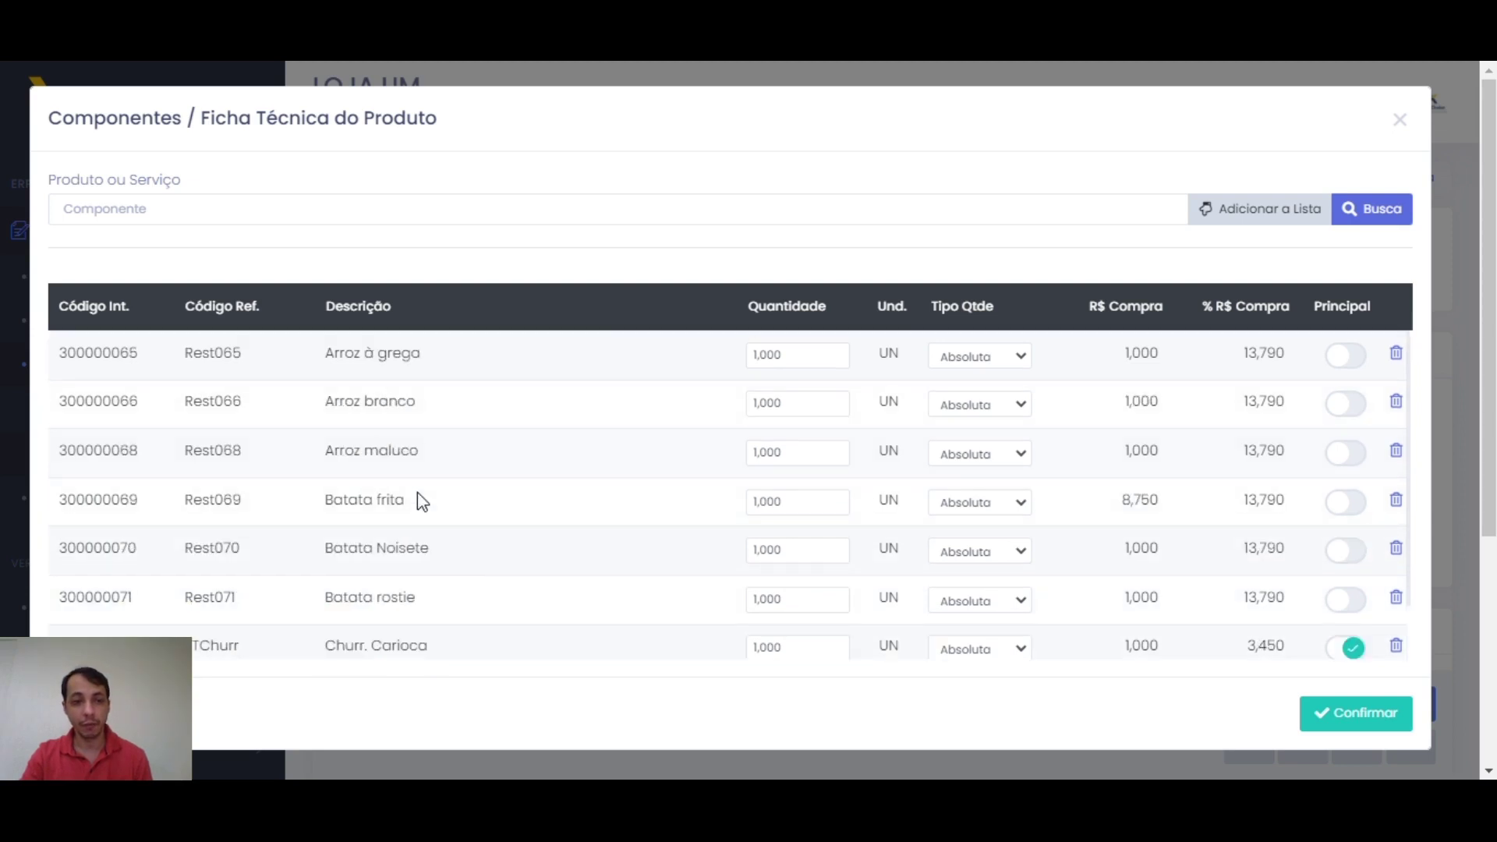
left_click(400, 400)
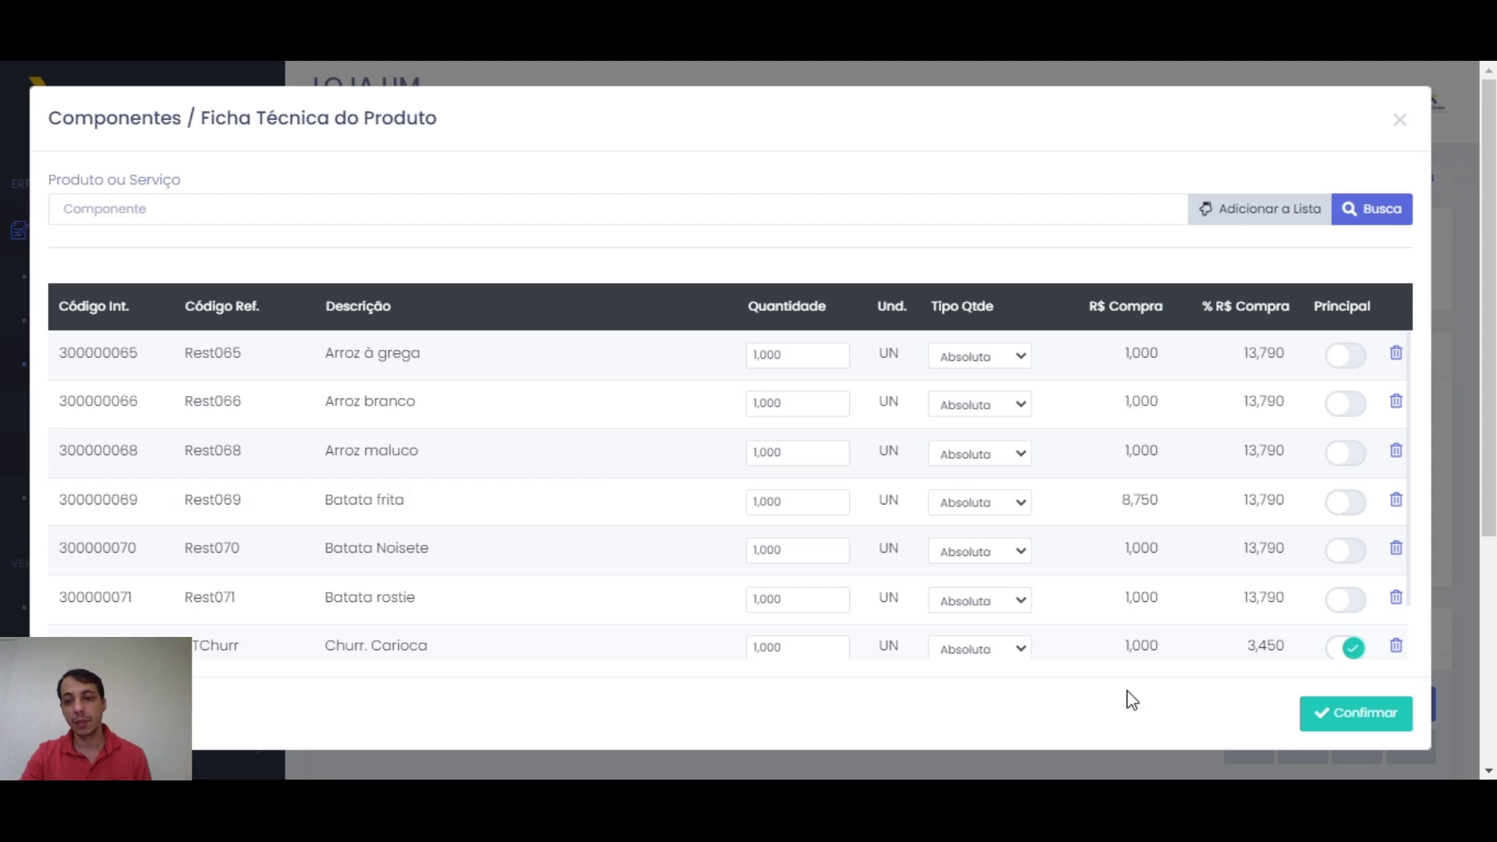
left_click(1342, 724)
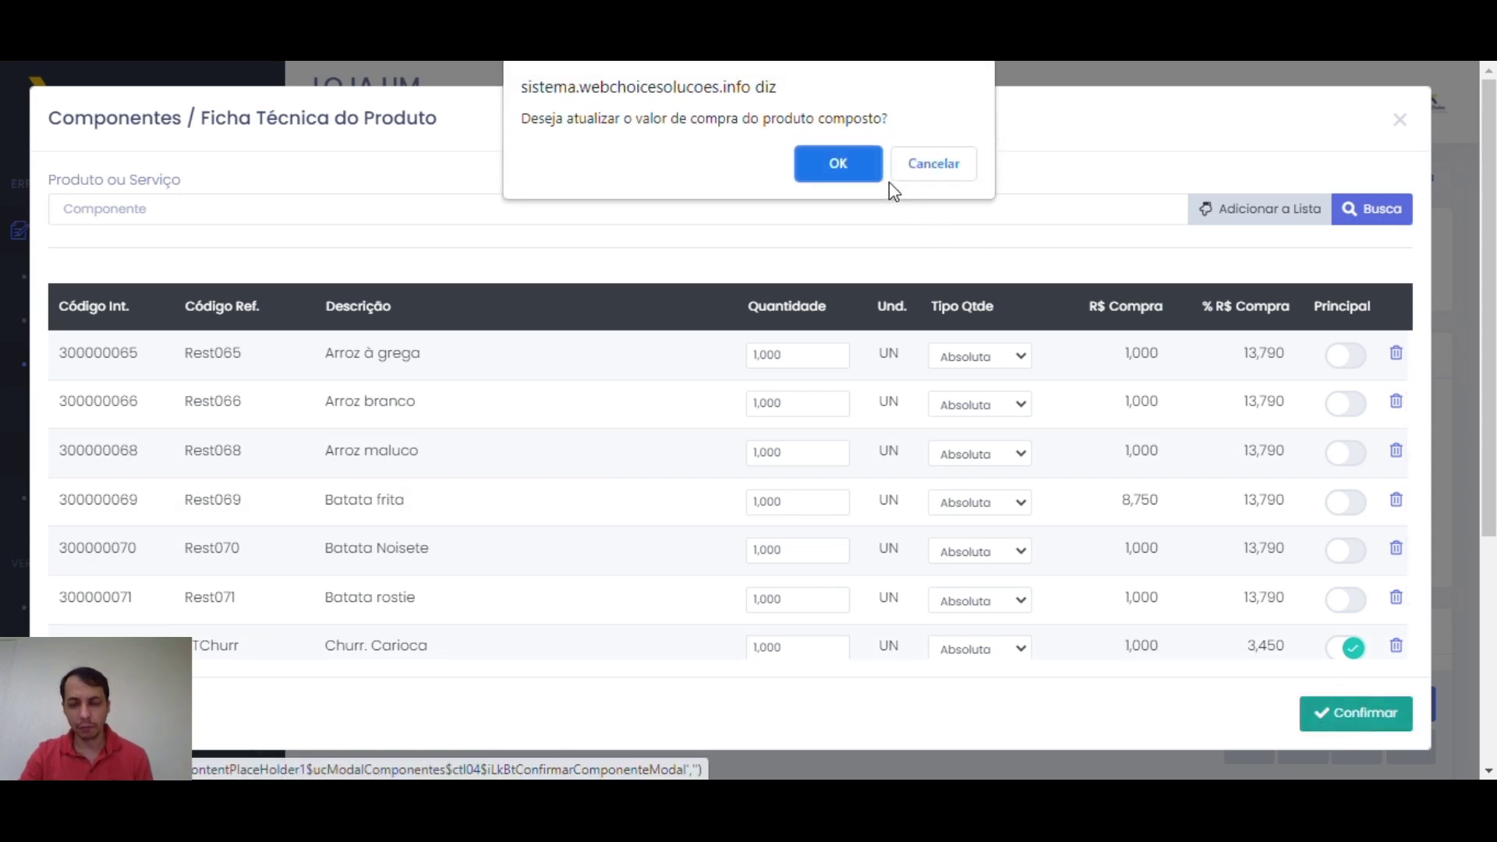
left_click(849, 173)
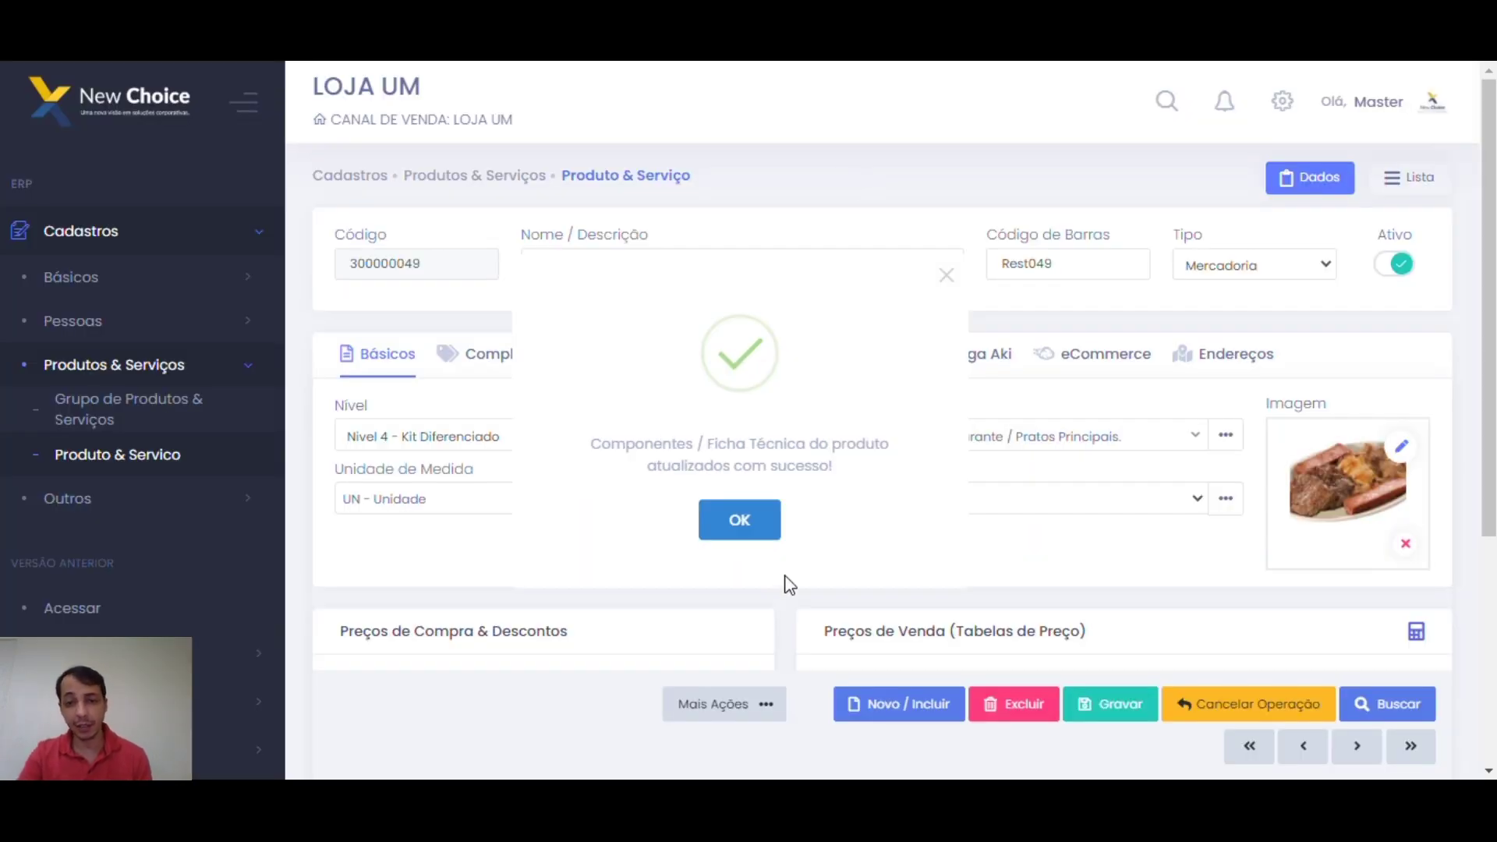
left_click(755, 521)
Step: Reopen the Componentes / Ficha Técnica and examine the Arroz maluco and Batata frita accompaniments in the component list
left_click(733, 704)
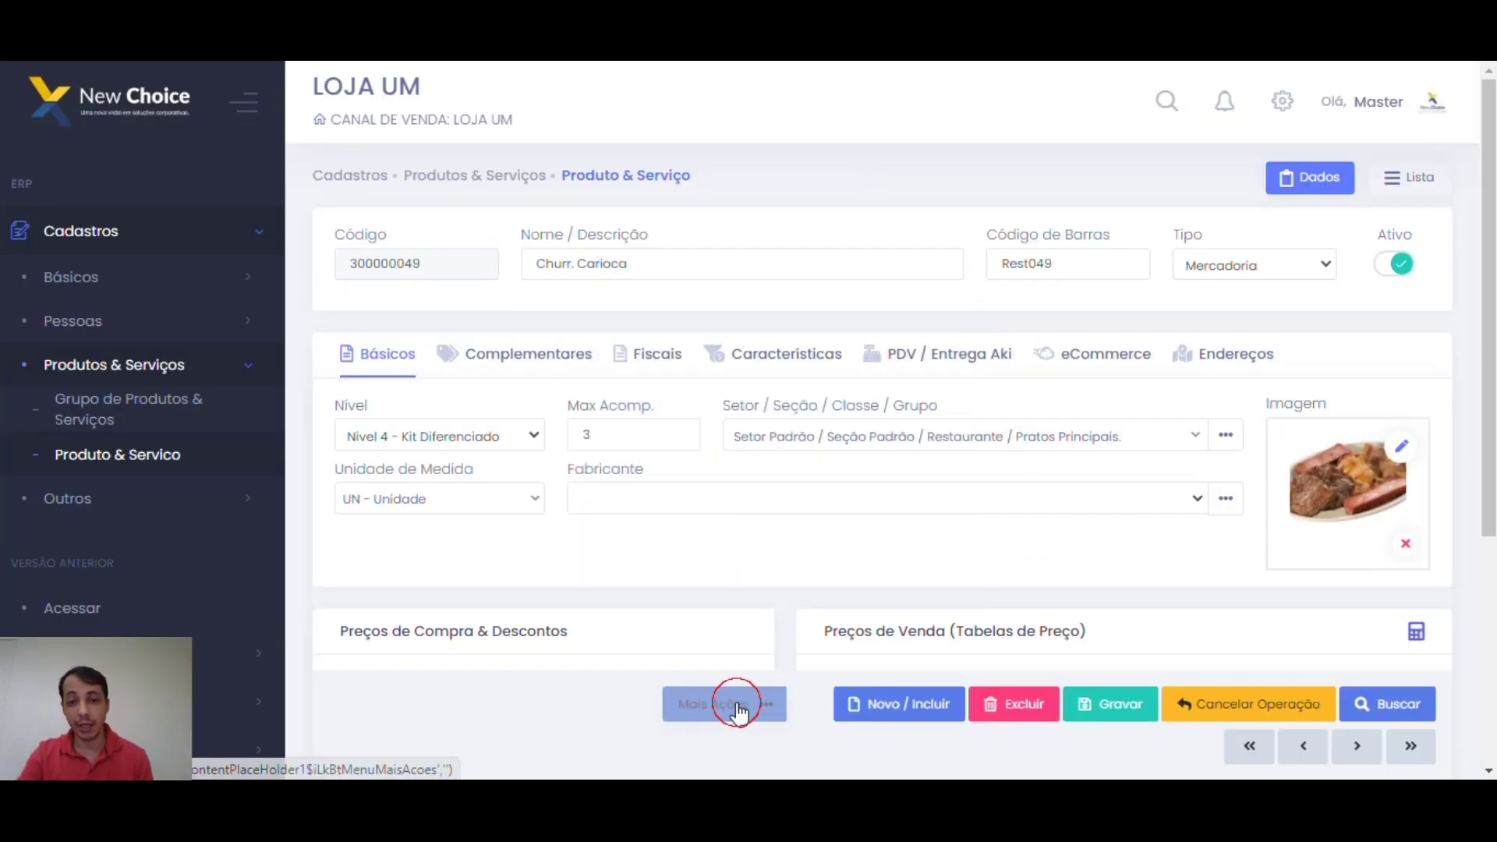
left_click(751, 616)
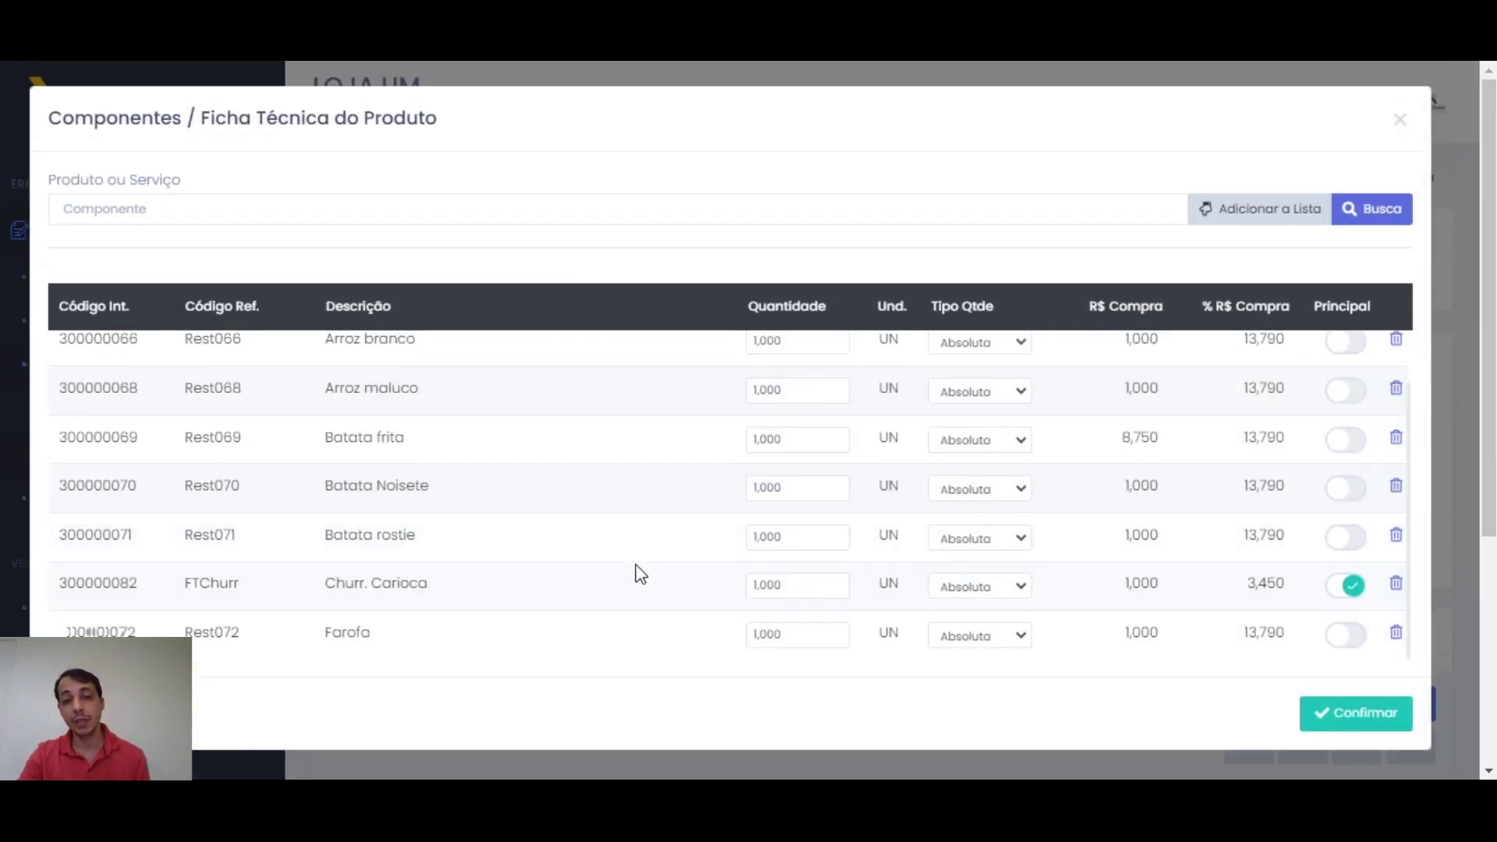
scroll(637, 574, "up", 1)
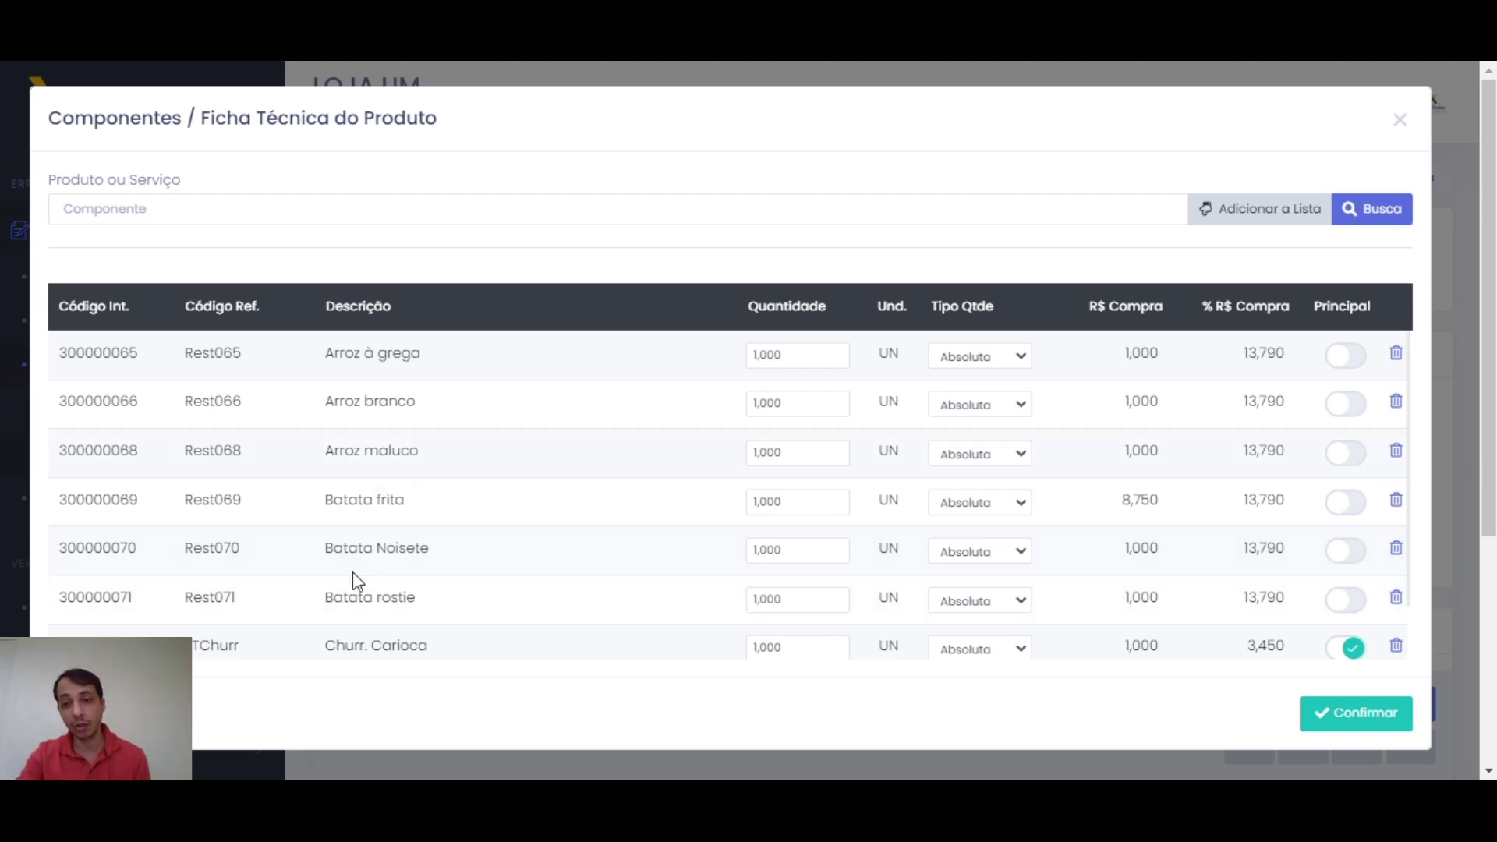
triple_click(312, 449)
left_click(465, 515)
left_click_drag(317, 505, 582, 526)
left_click(581, 527)
scroll(343, 612, "down", 1)
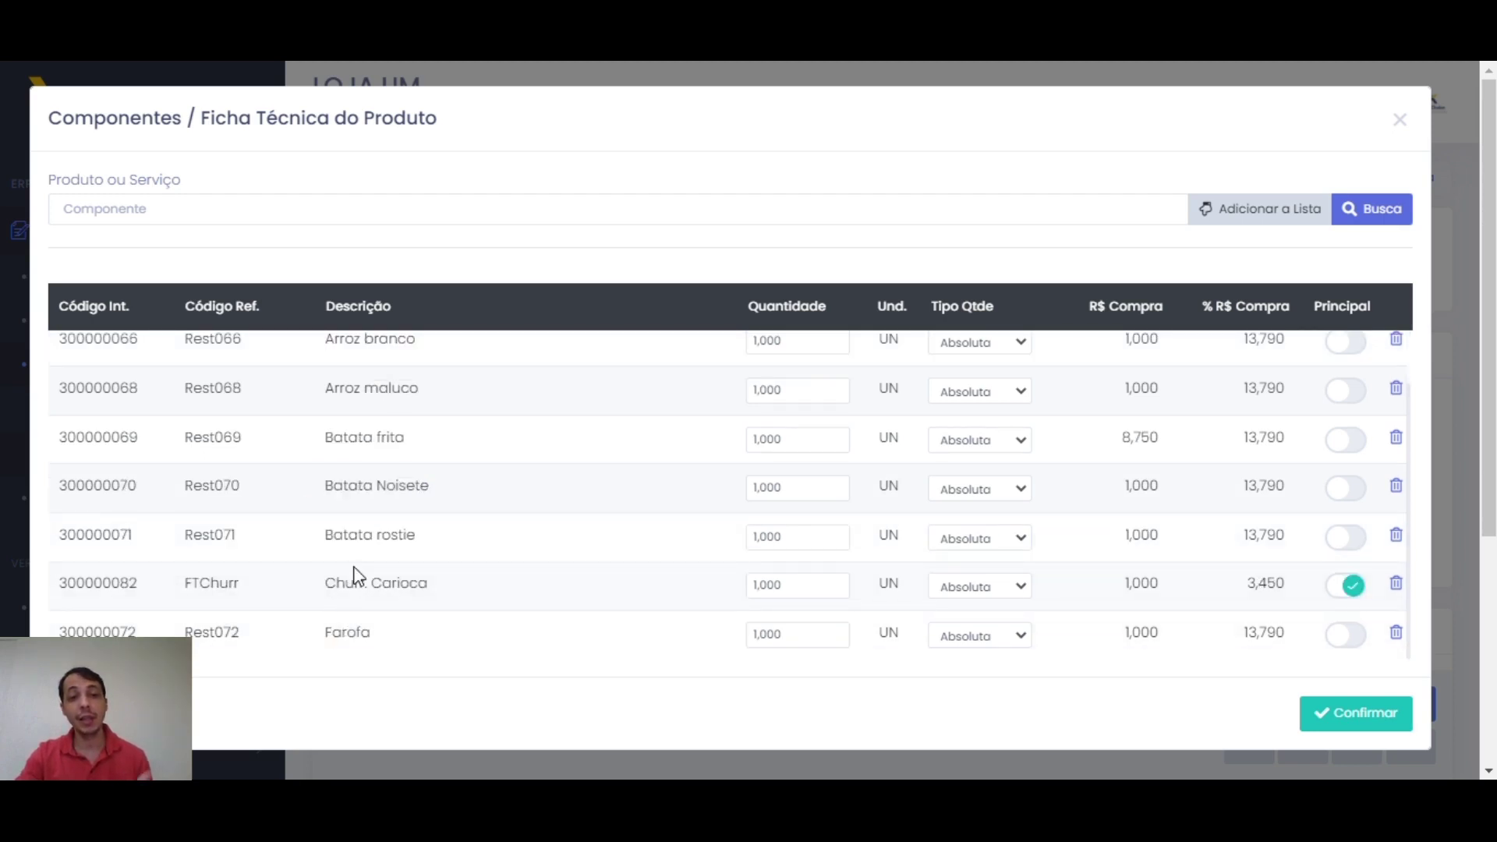
Step: Compare the Batata frita, Batata Noisete and Batata rostie accompaniments in the component list
scroll(355, 576, "up", 1)
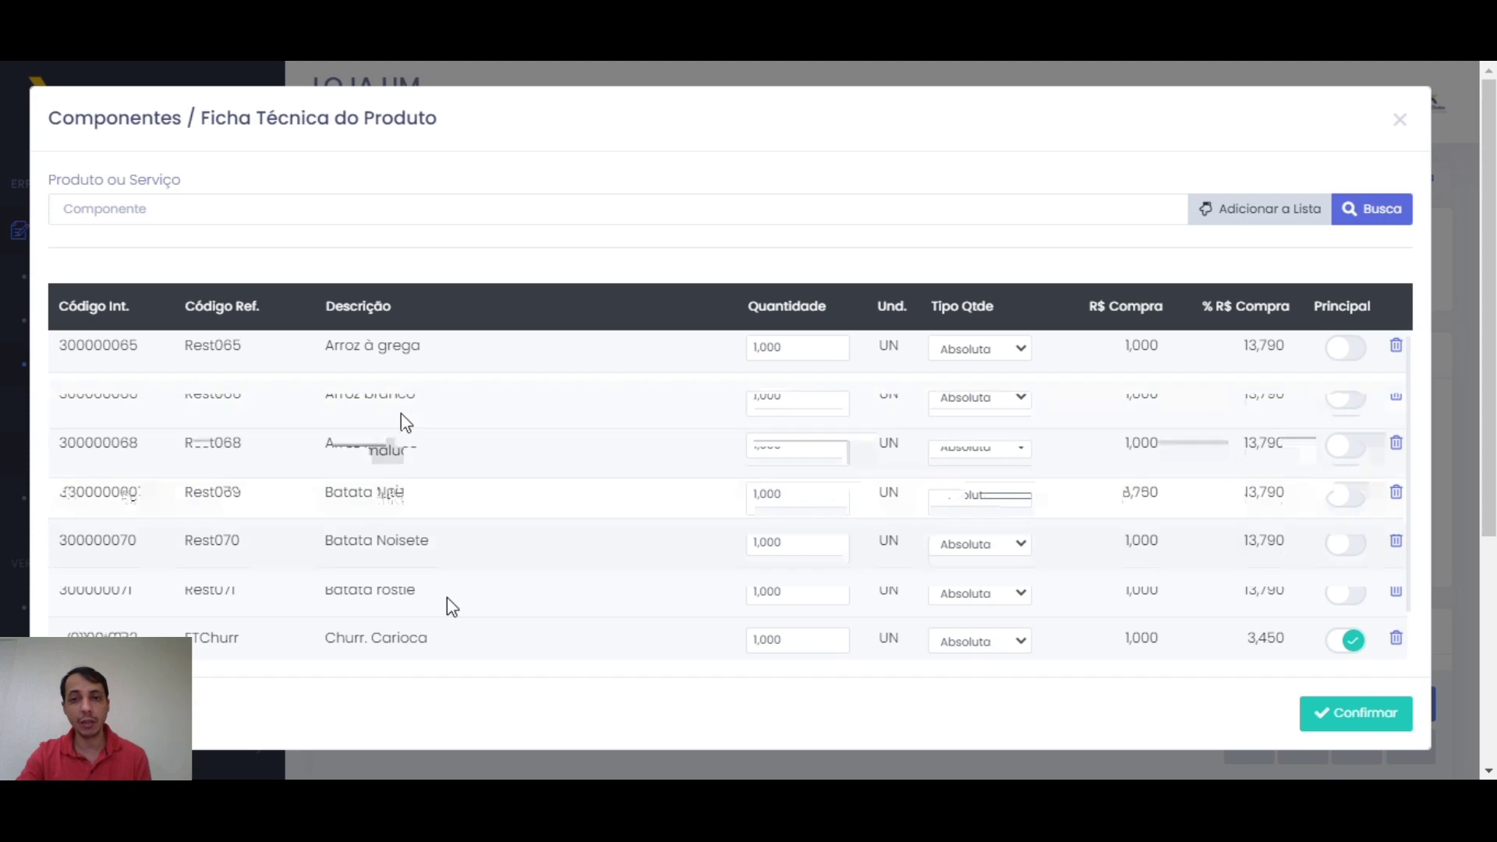
left_click_drag(314, 596, 466, 593)
left_click_drag(312, 500, 422, 505)
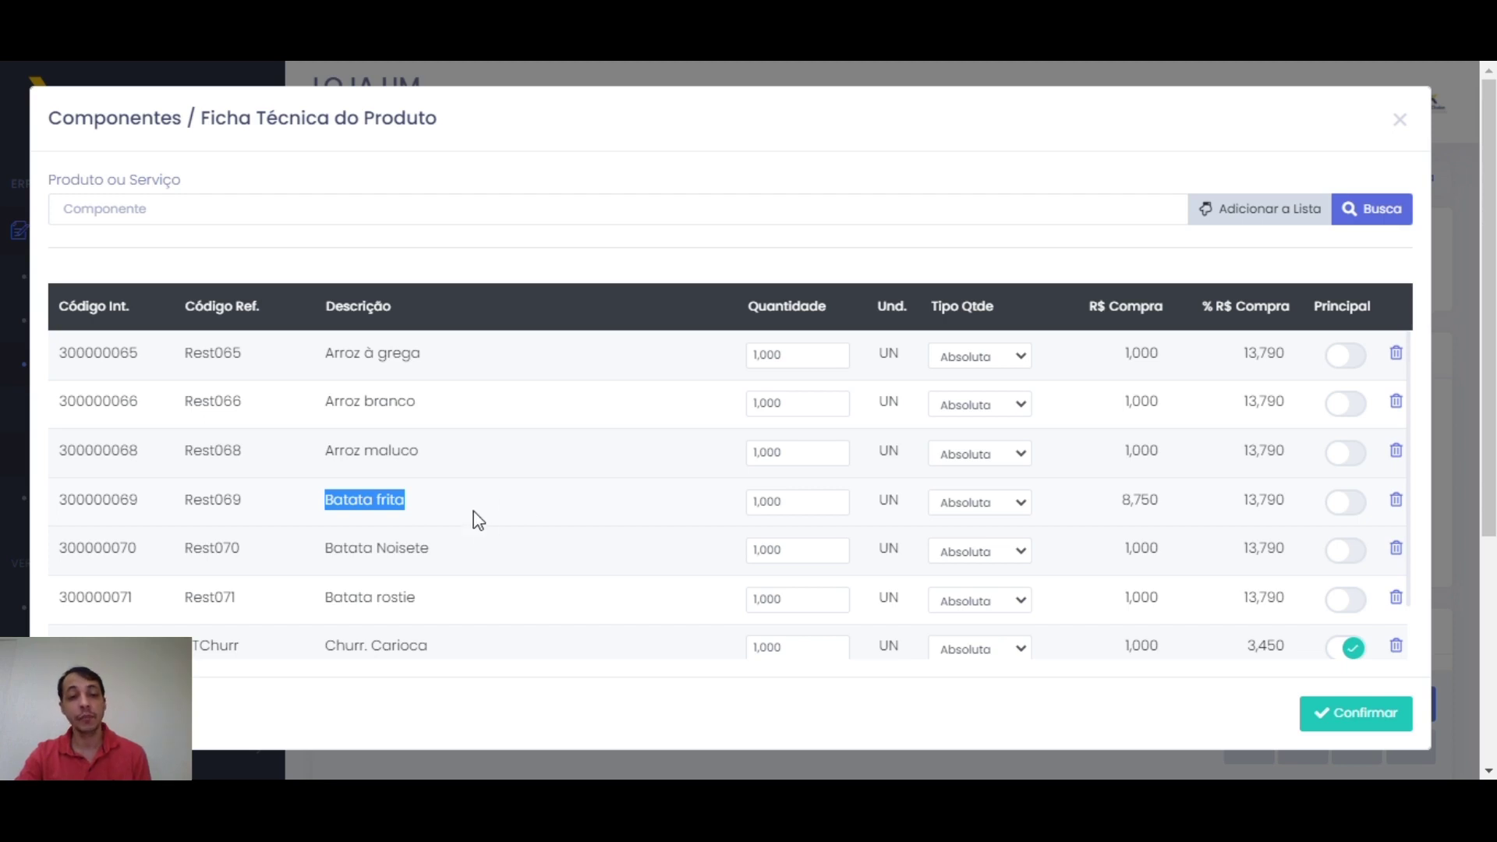
scroll(437, 546, "down", 1)
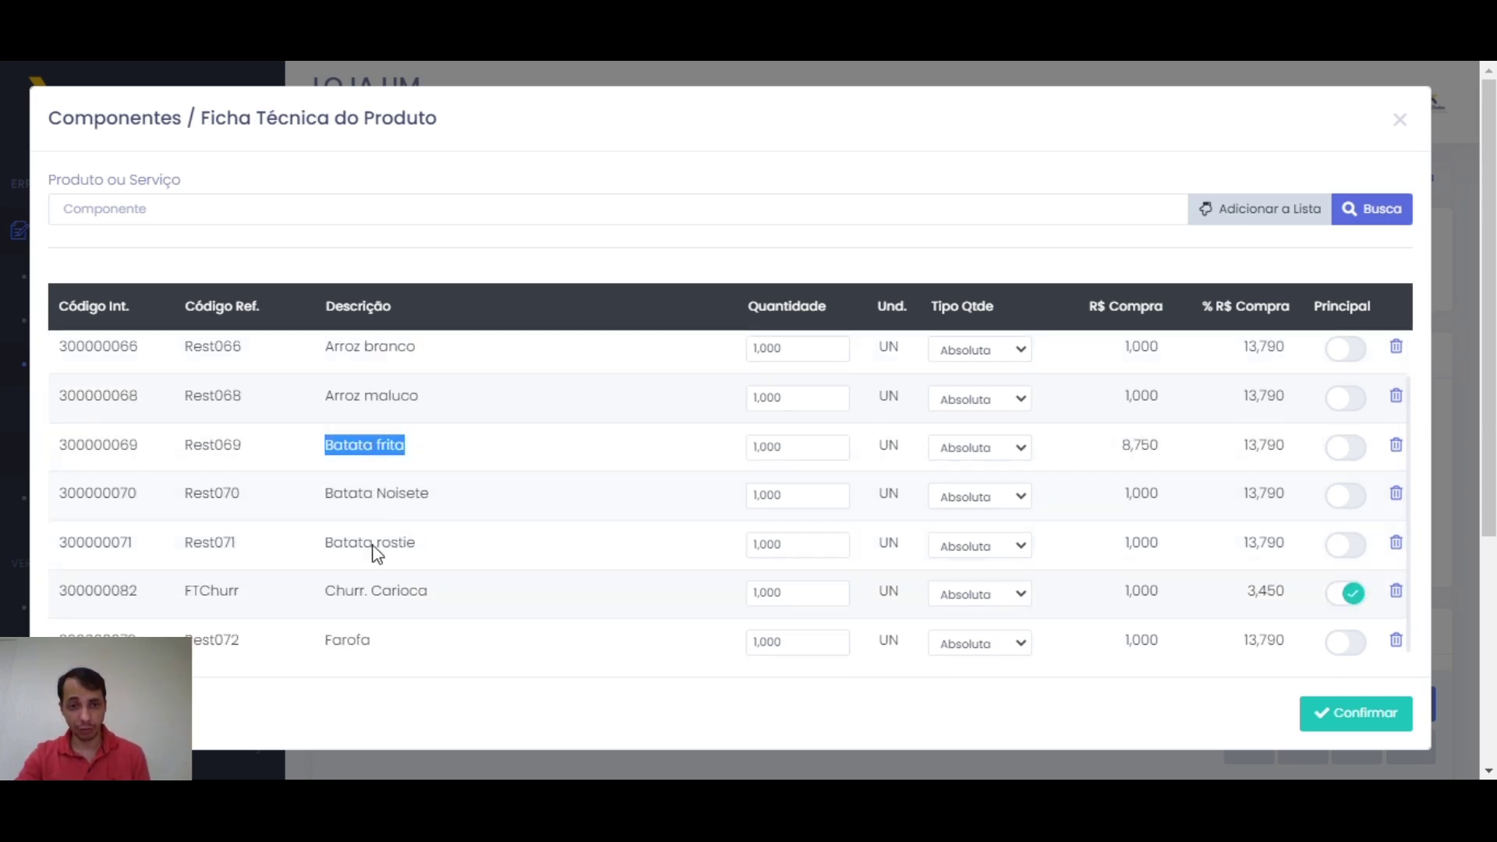
left_click(343, 496)
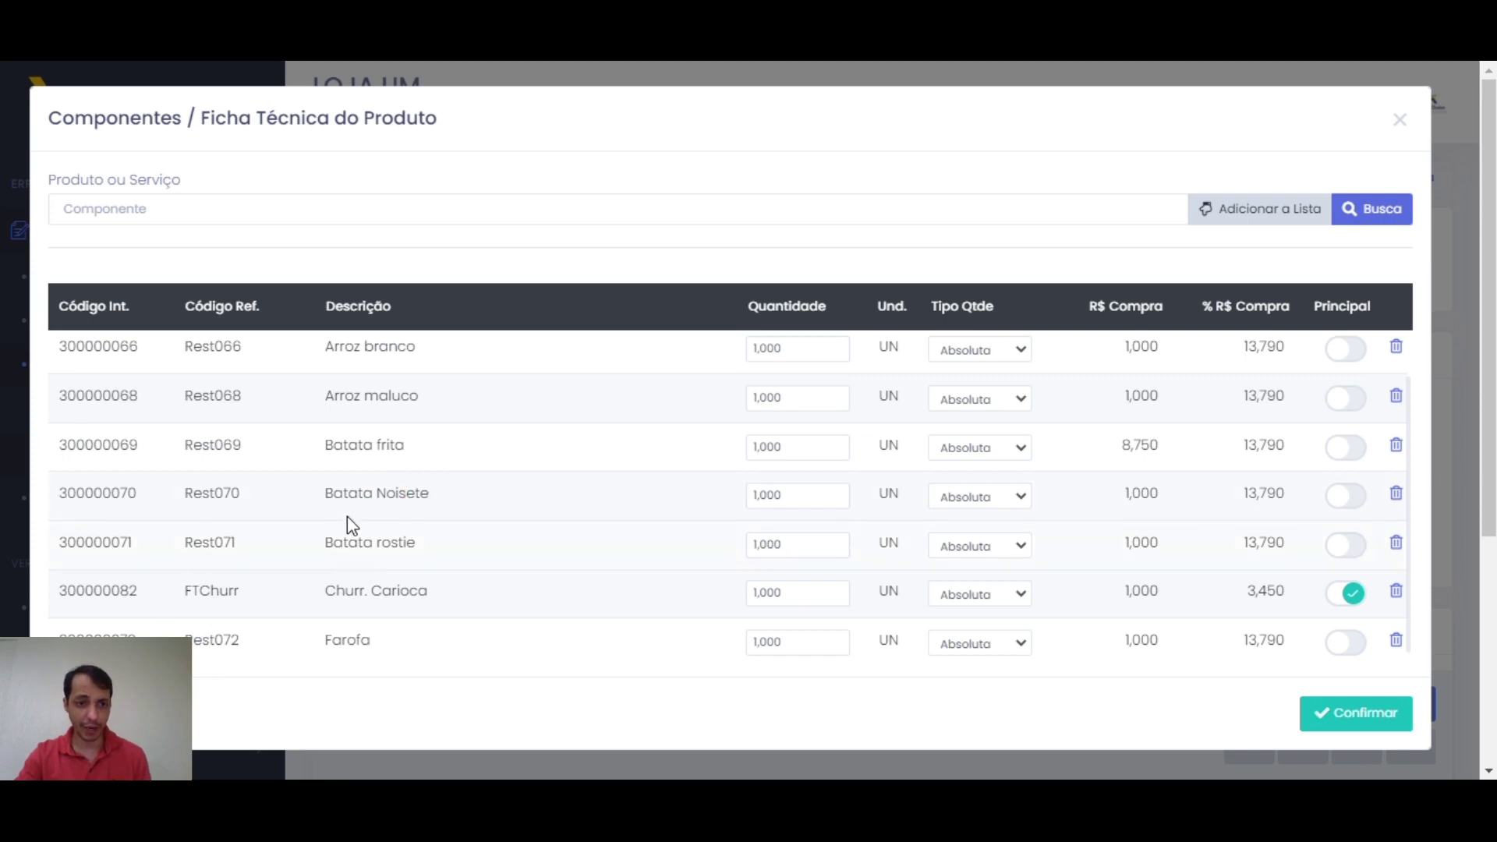
left_click_drag(349, 544, 418, 544)
left_click(448, 602)
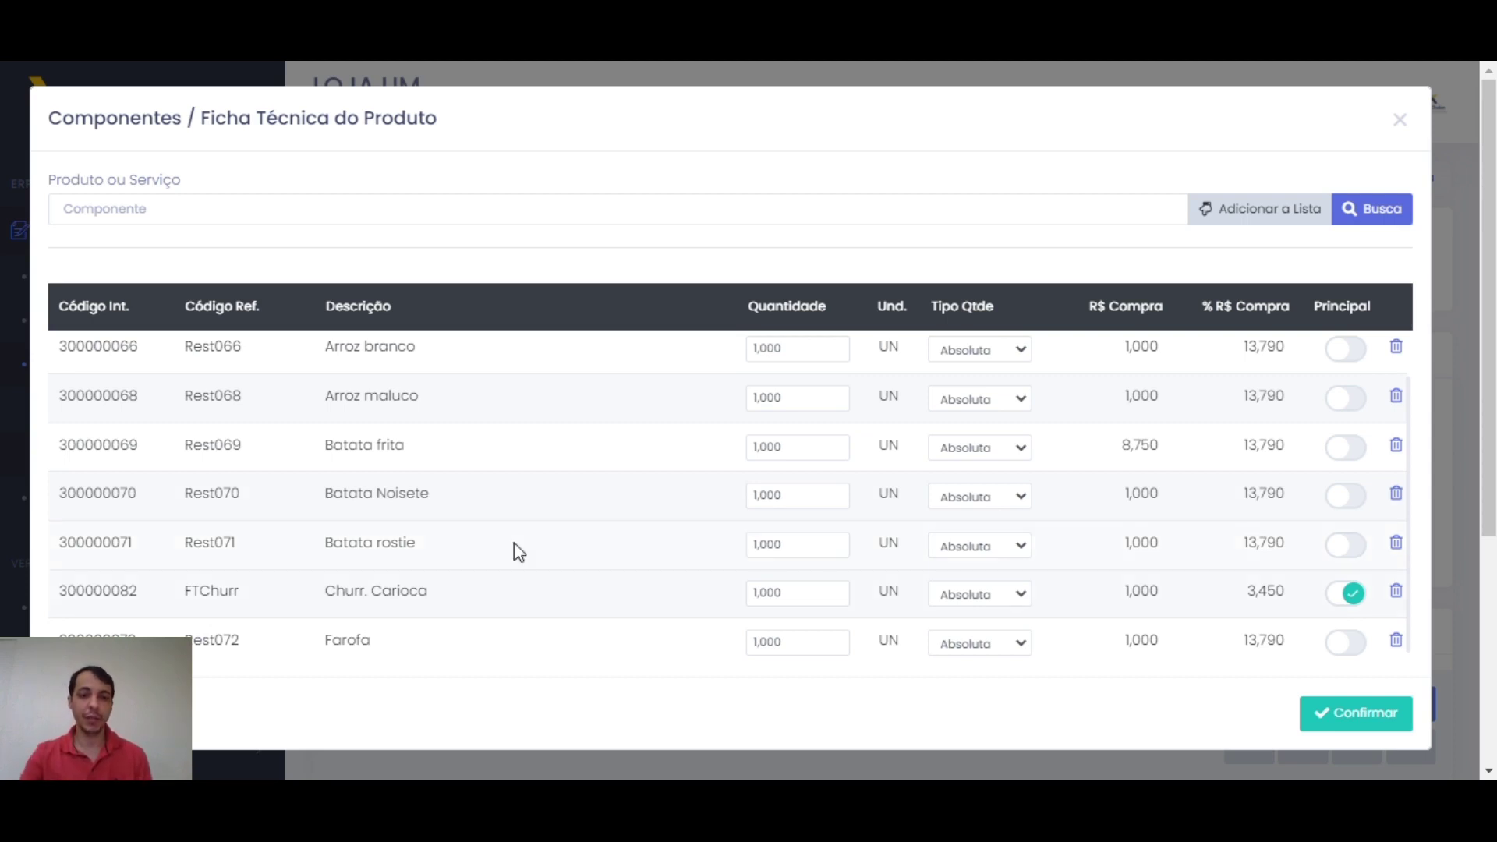
Step: Examine the Churr. Carioca component as the kit's main item, next to the Batata rostie accompaniment
left_click_drag(335, 590, 449, 597)
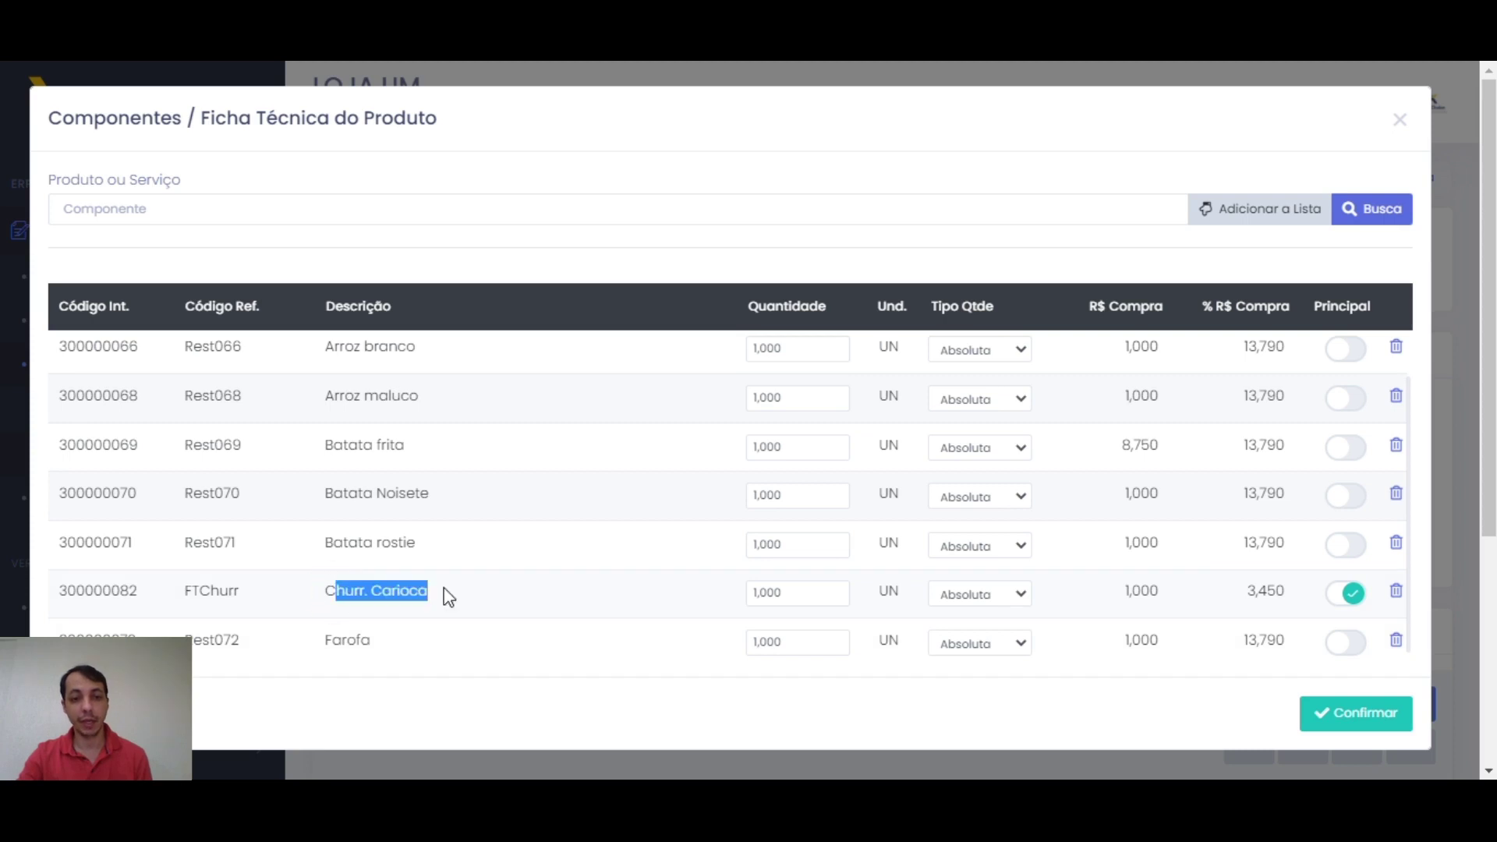
left_click(456, 598)
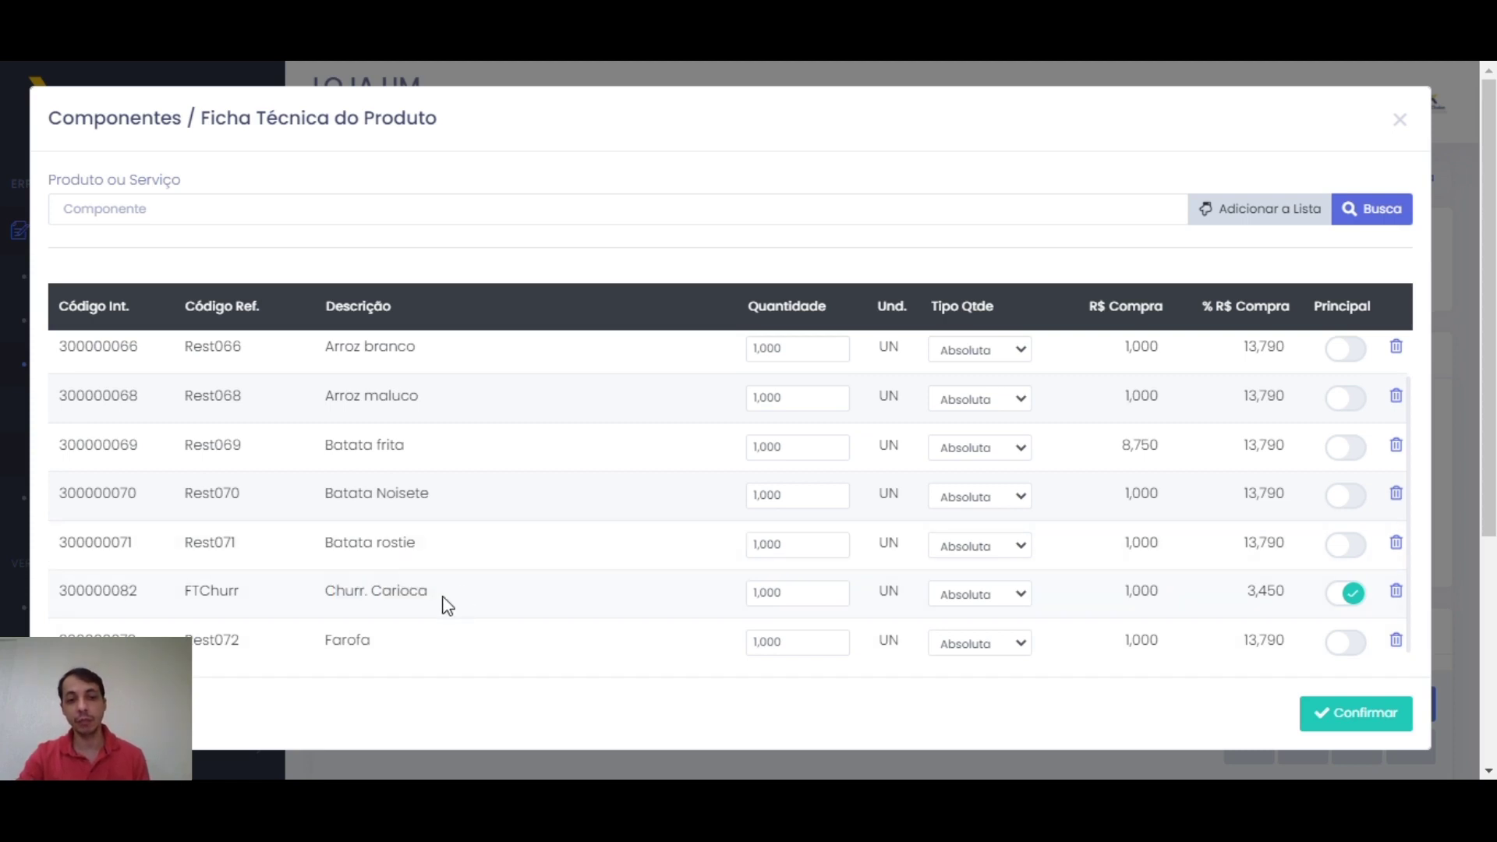
left_click_drag(438, 595, 323, 595)
left_click(397, 558)
double_click(397, 558)
Step: Confirm the reviewed component sheet and accept updating the purchase value of the composite product
left_click(762, 528)
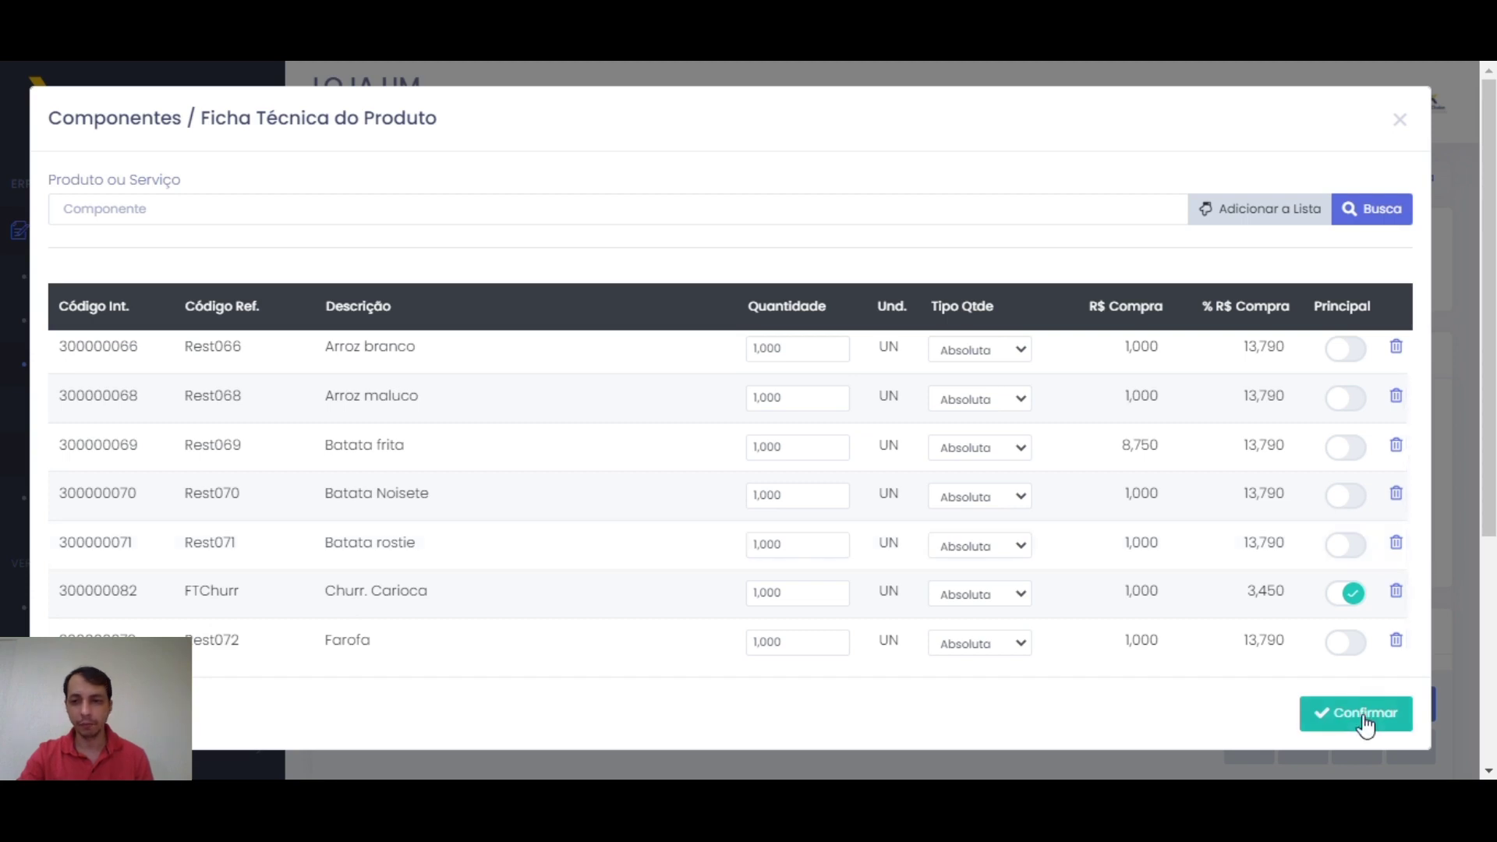
left_click(1333, 721)
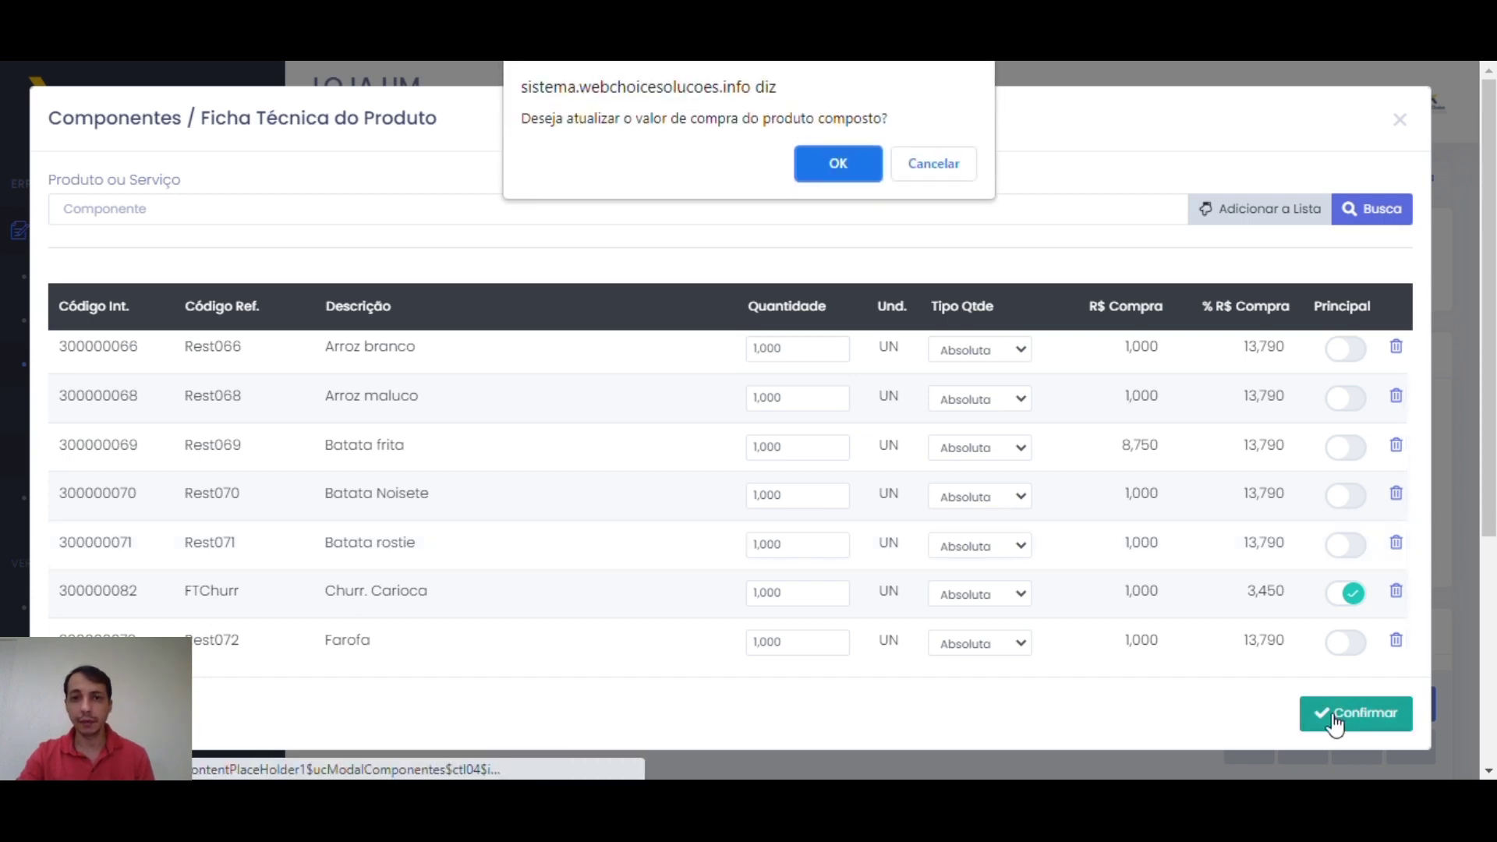
left_click(836, 156)
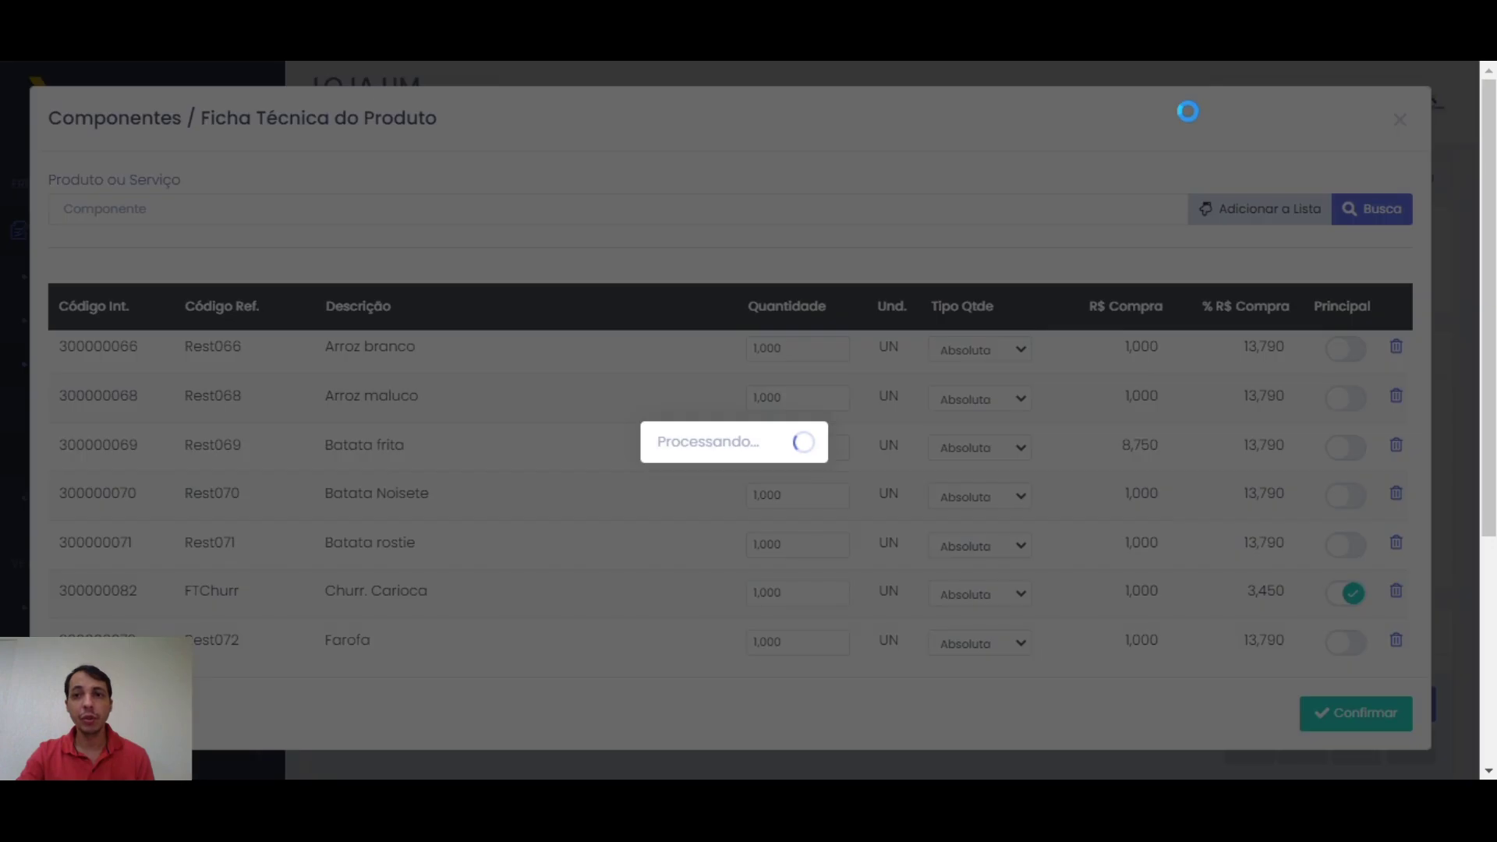